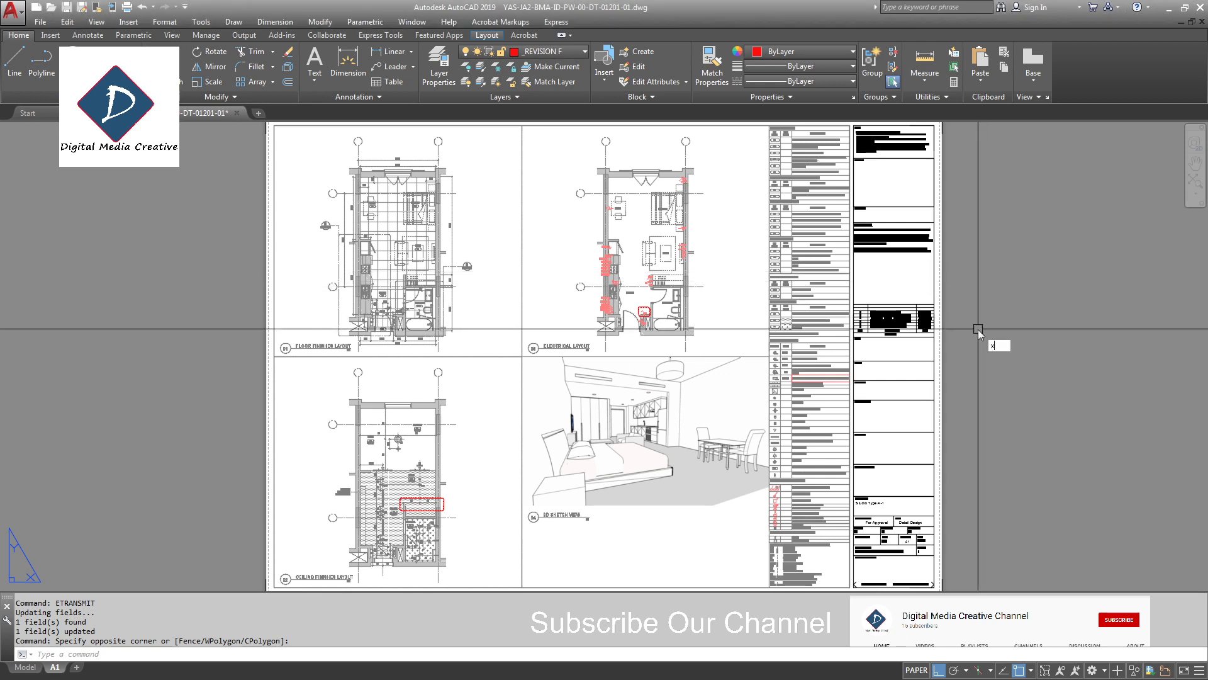
# Inspect external references via R, trying then cancelling a bind of the 32775-A1 Title Sheet
pyautogui.write('r')
pyautogui.press('Return')
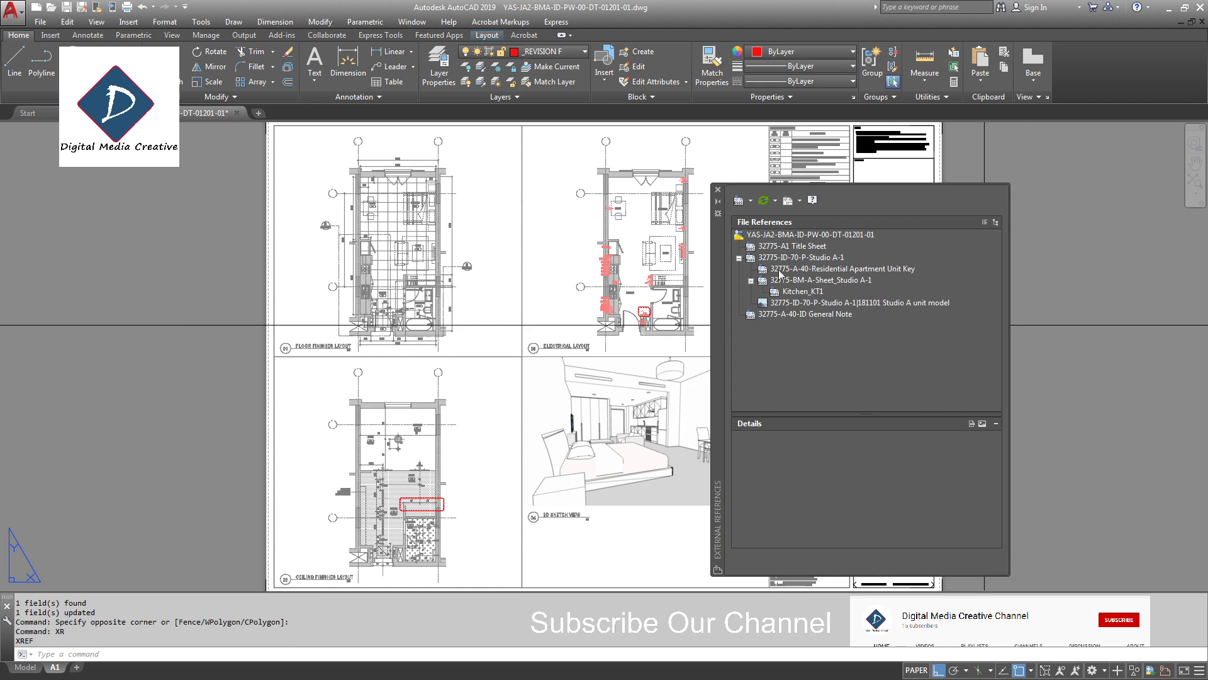
pyautogui.rightClick(780, 246)
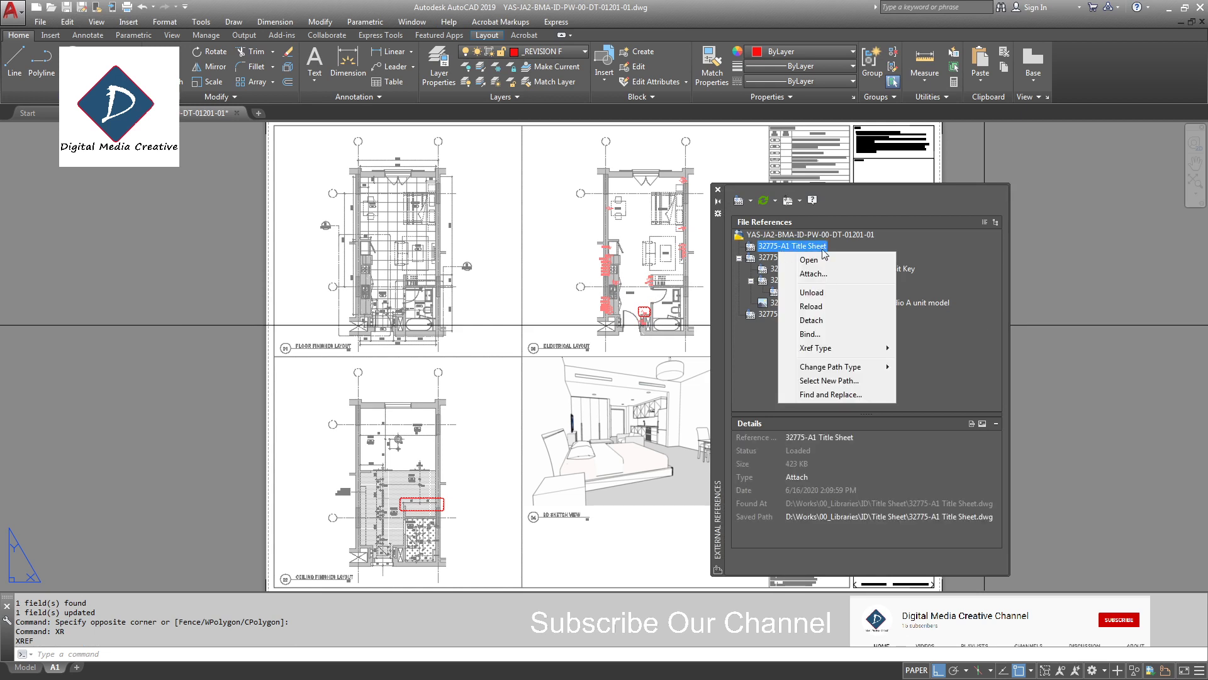
pyautogui.click(810, 334)
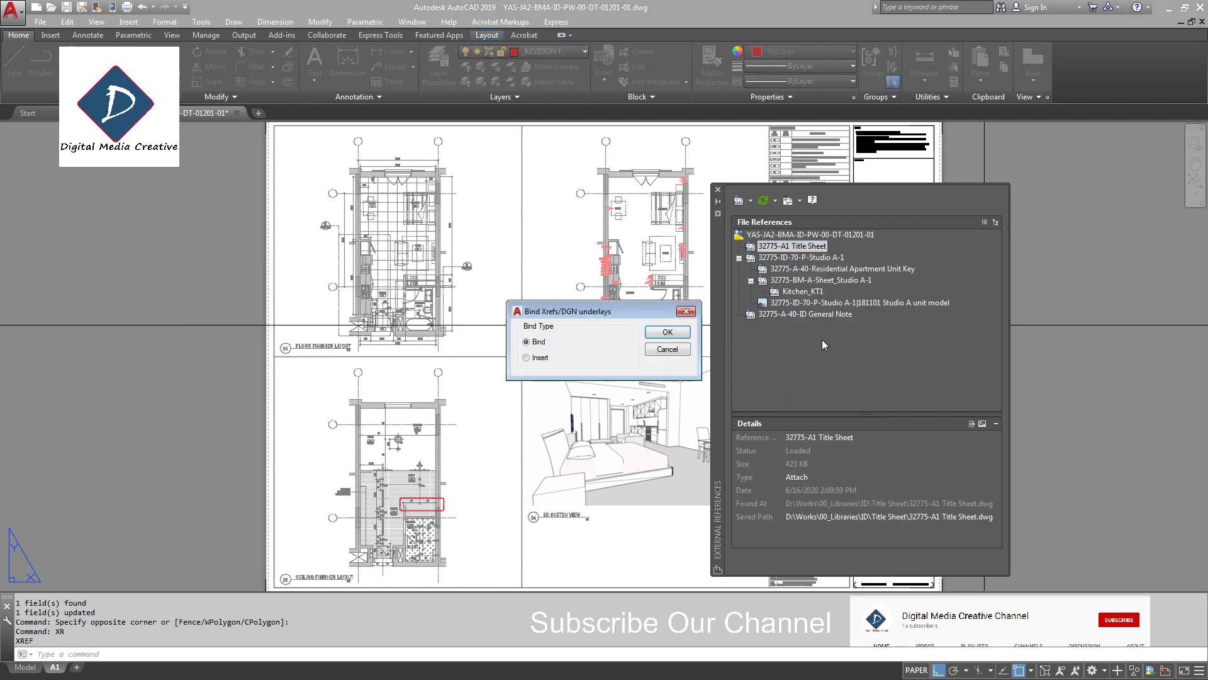
pyautogui.click(659, 330)
pyautogui.click(718, 190)
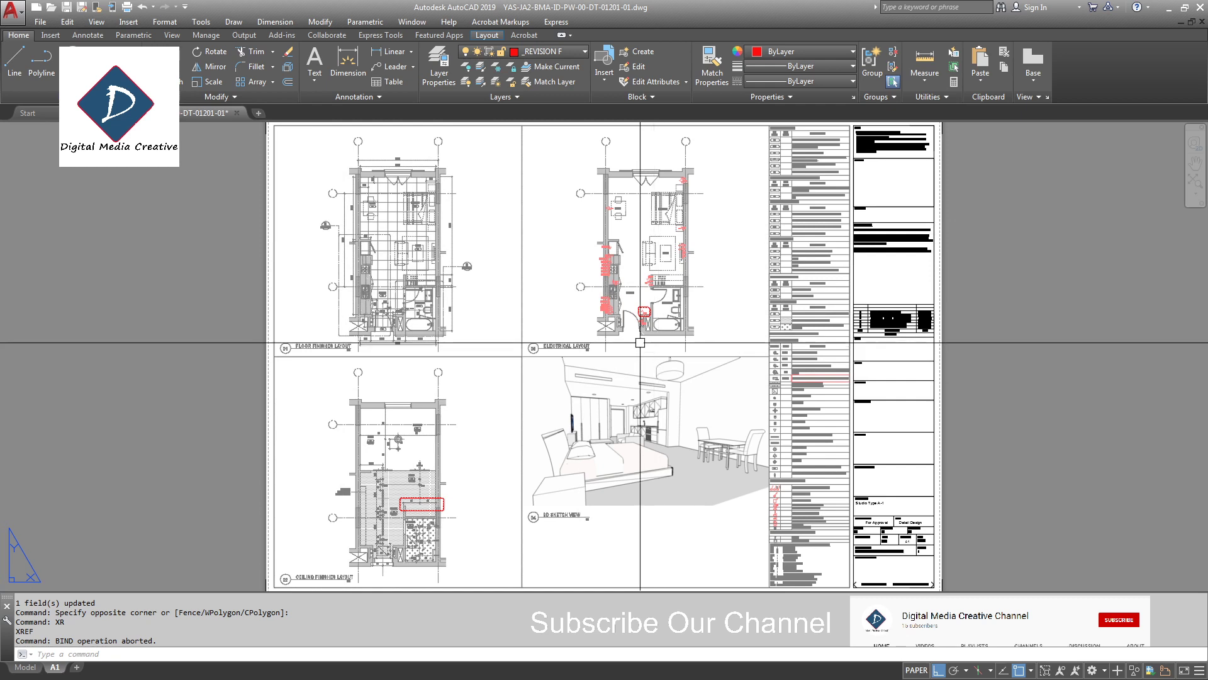
# Start an eTransmit package for the current sheet drawing from the File menu
pyautogui.click(41, 22)
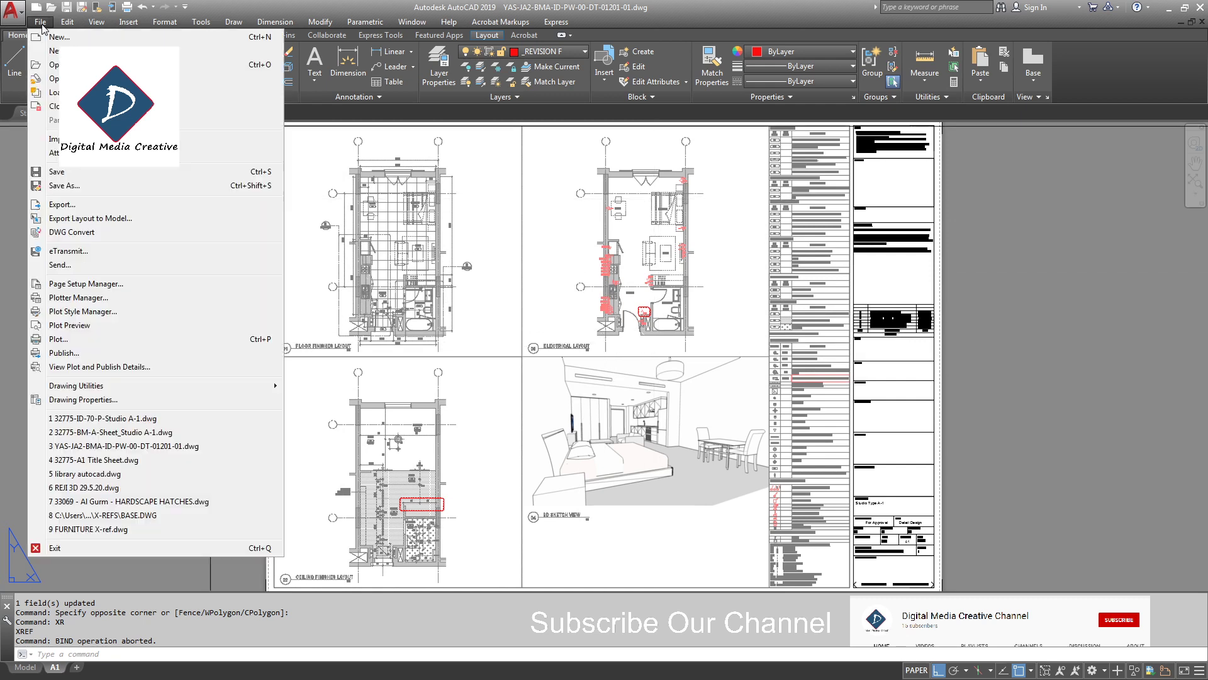
pyautogui.click(65, 252)
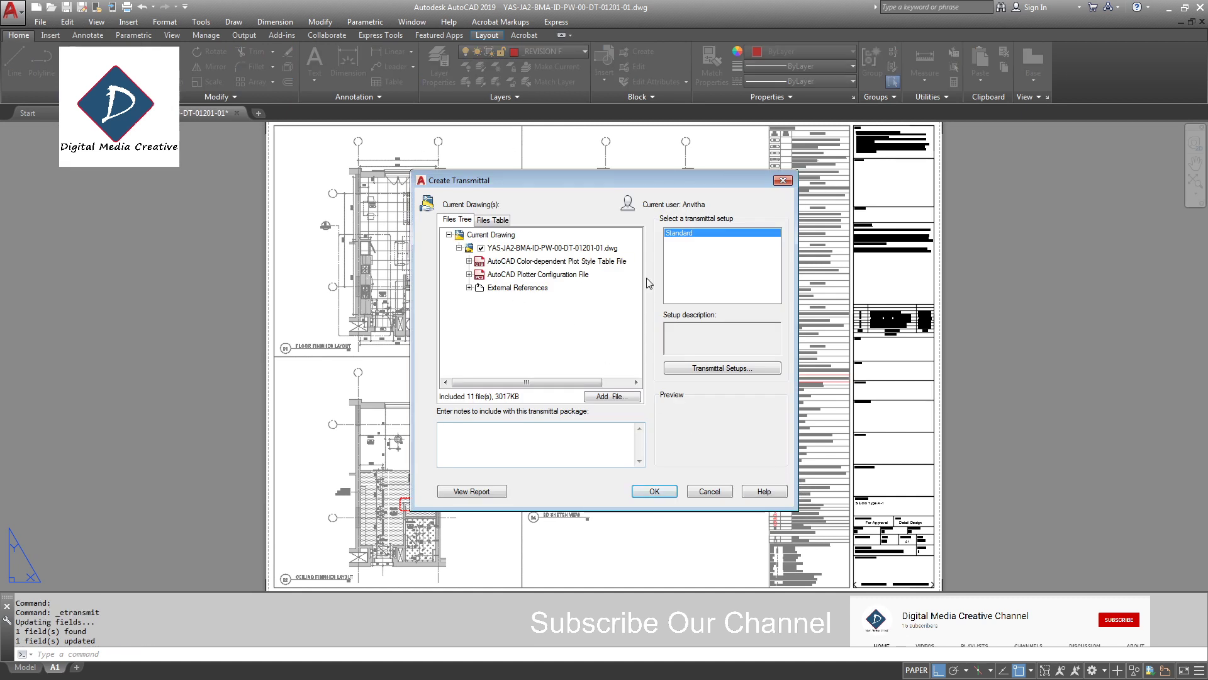
pyautogui.click(508, 327)
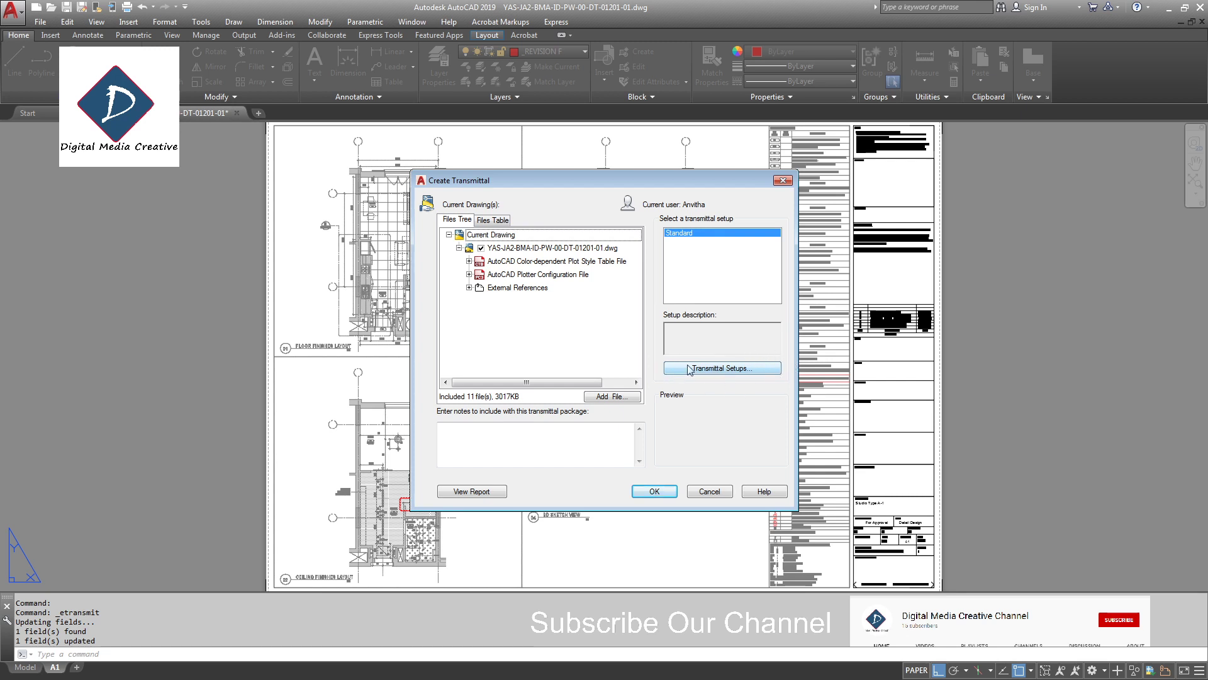
# Add a new transmittal setup called 'Bind', based on Standard, and continue to its settings
pyautogui.click(720, 370)
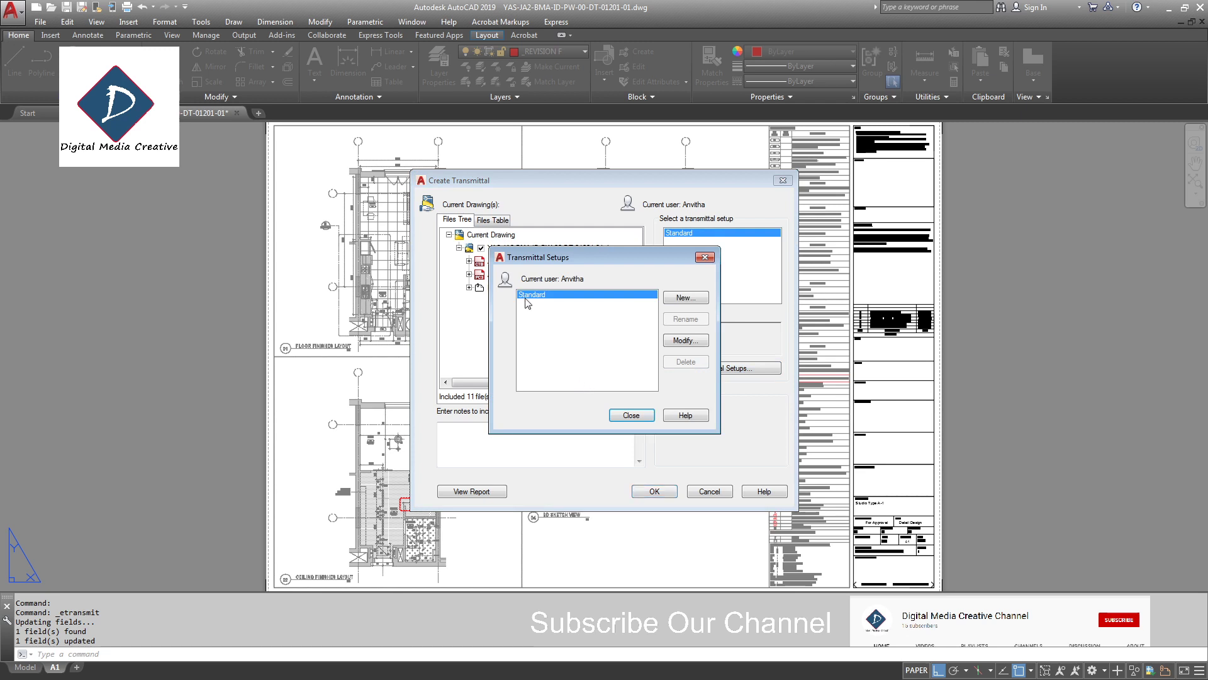
pyautogui.click(684, 302)
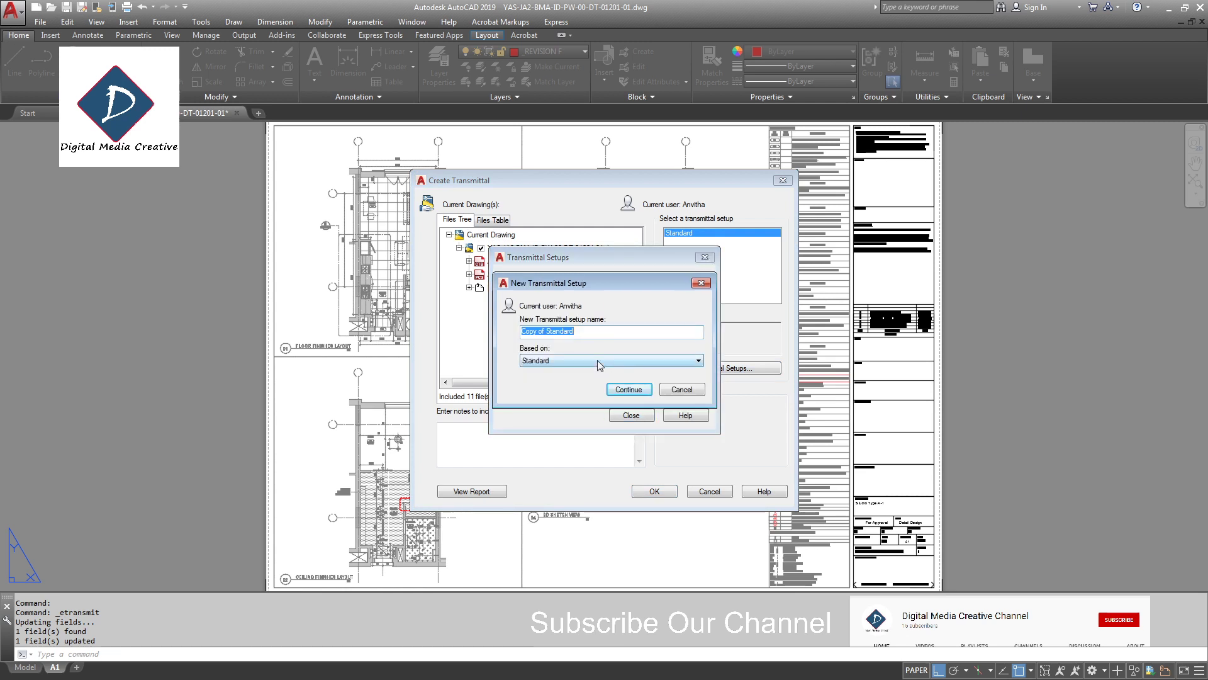
pyautogui.write('Bind')
pyautogui.click(628, 390)
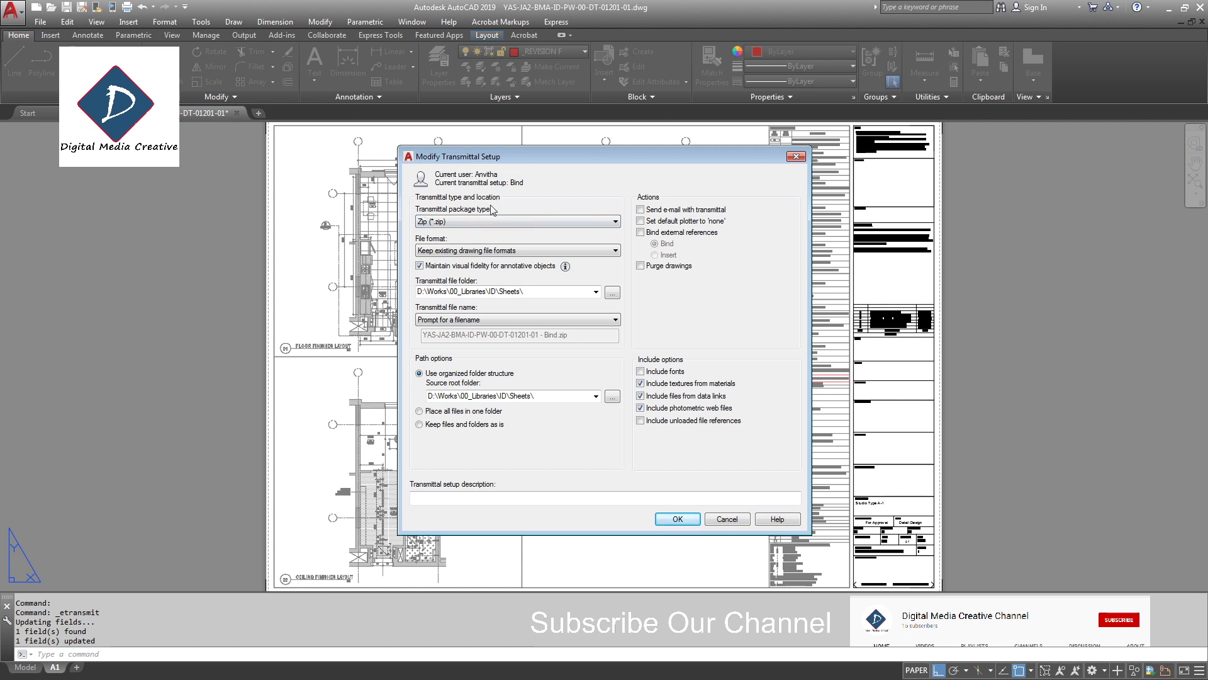
# Set the Bind package type to Folder (set of files), keeping existing drawing file formats
pyautogui.click(459, 221)
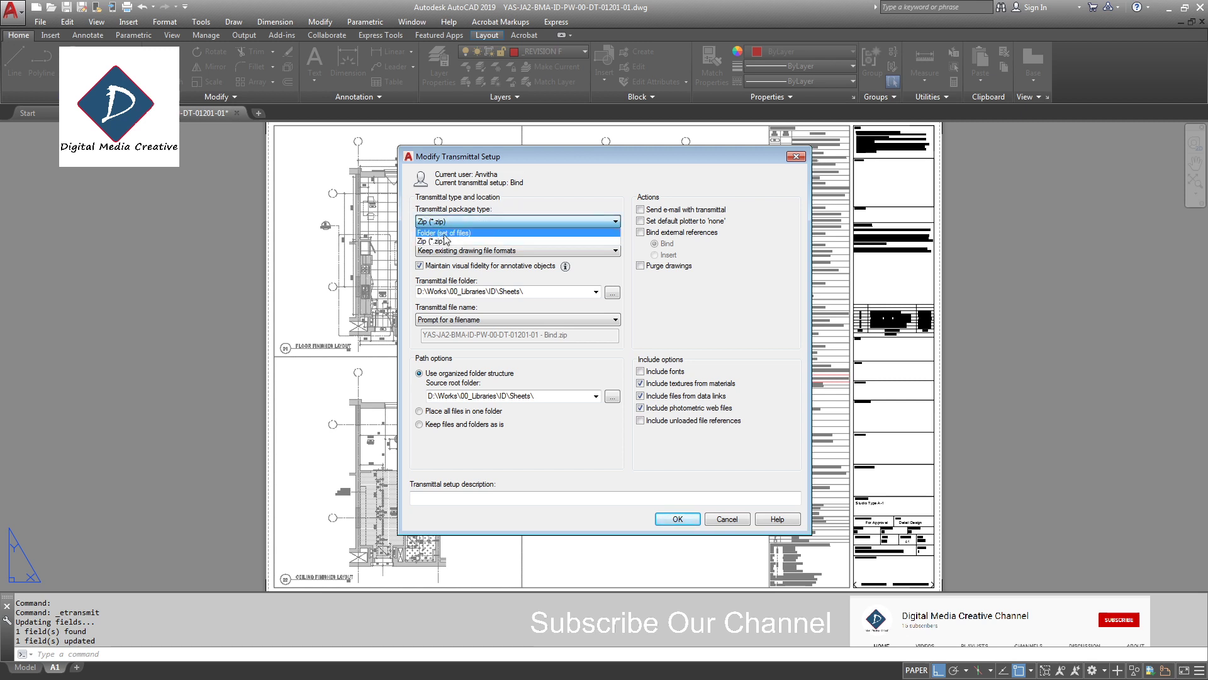
pyautogui.click(445, 234)
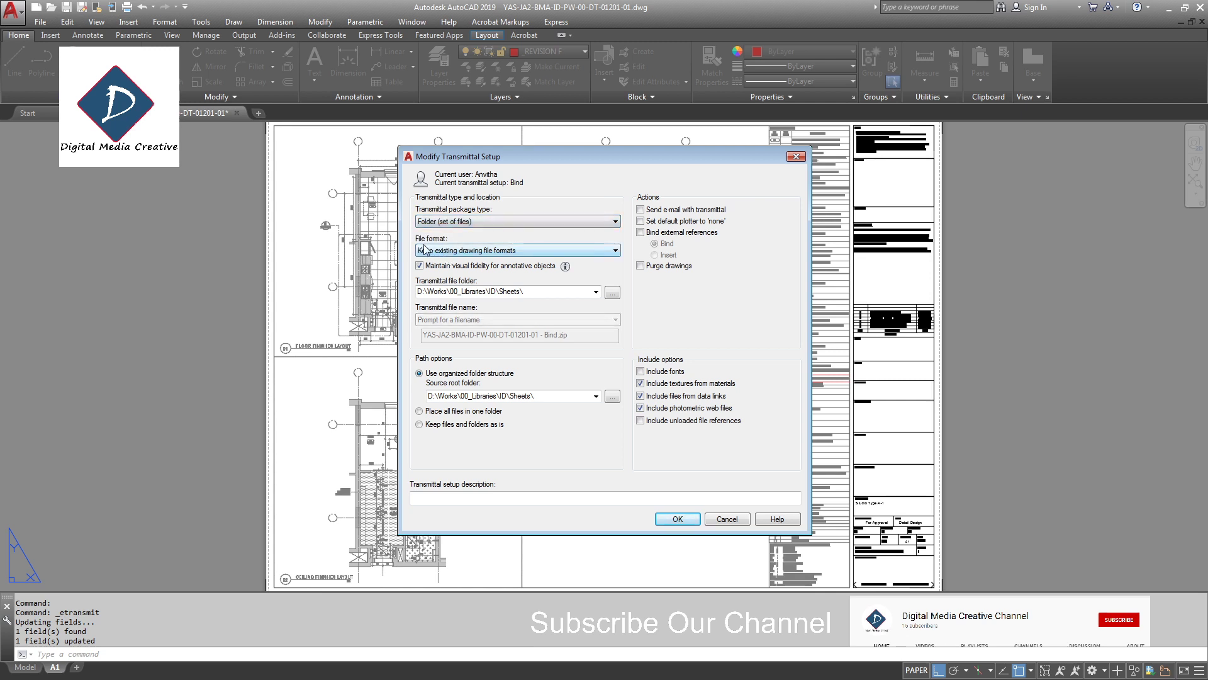
pyautogui.click(452, 252)
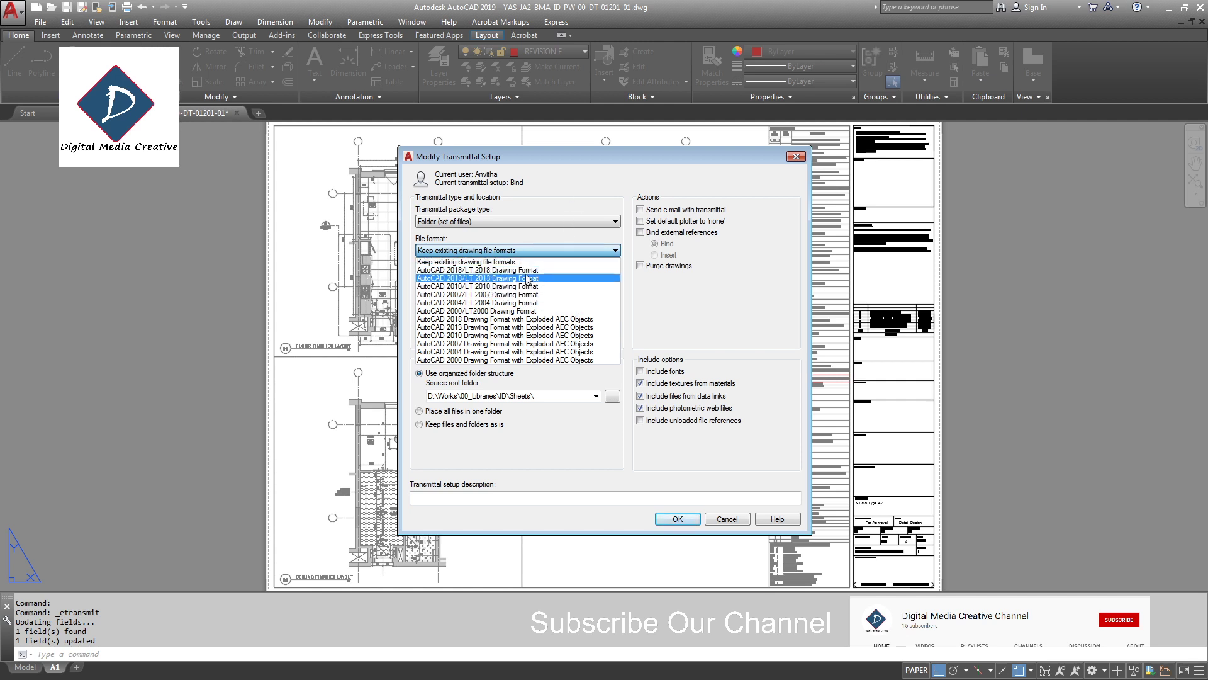
pyautogui.click(584, 198)
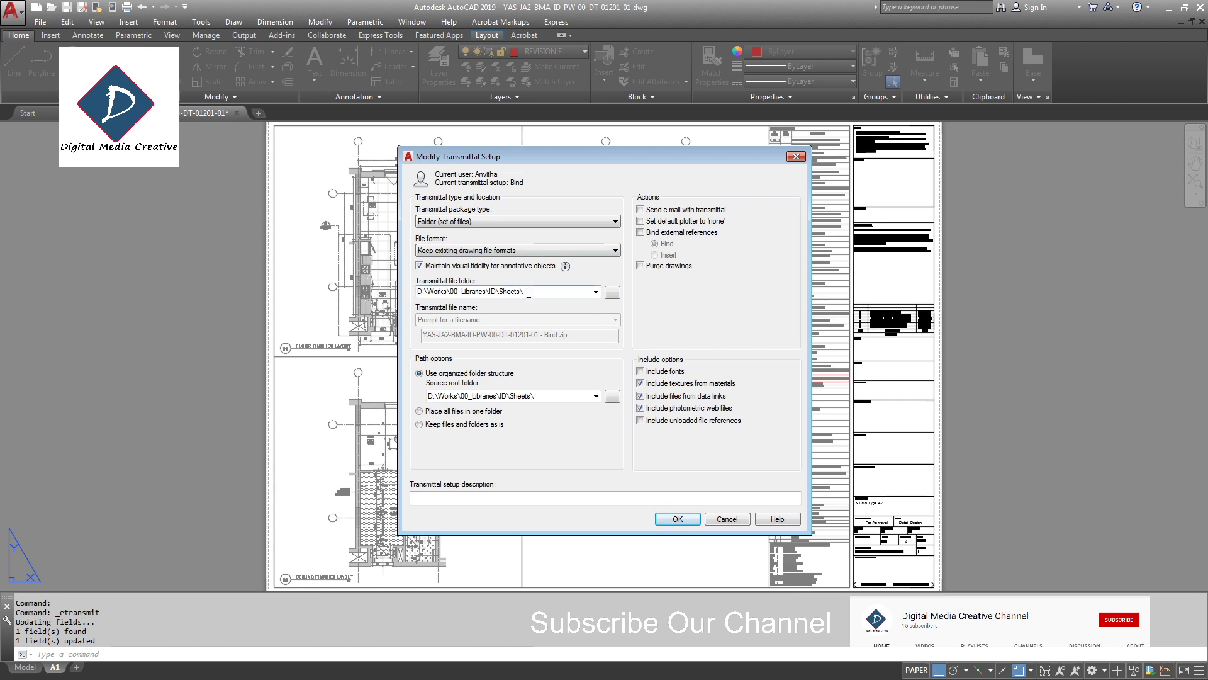
# Set the transmittal file folder to the ACS folder on the Desktop
pyautogui.click(612, 295)
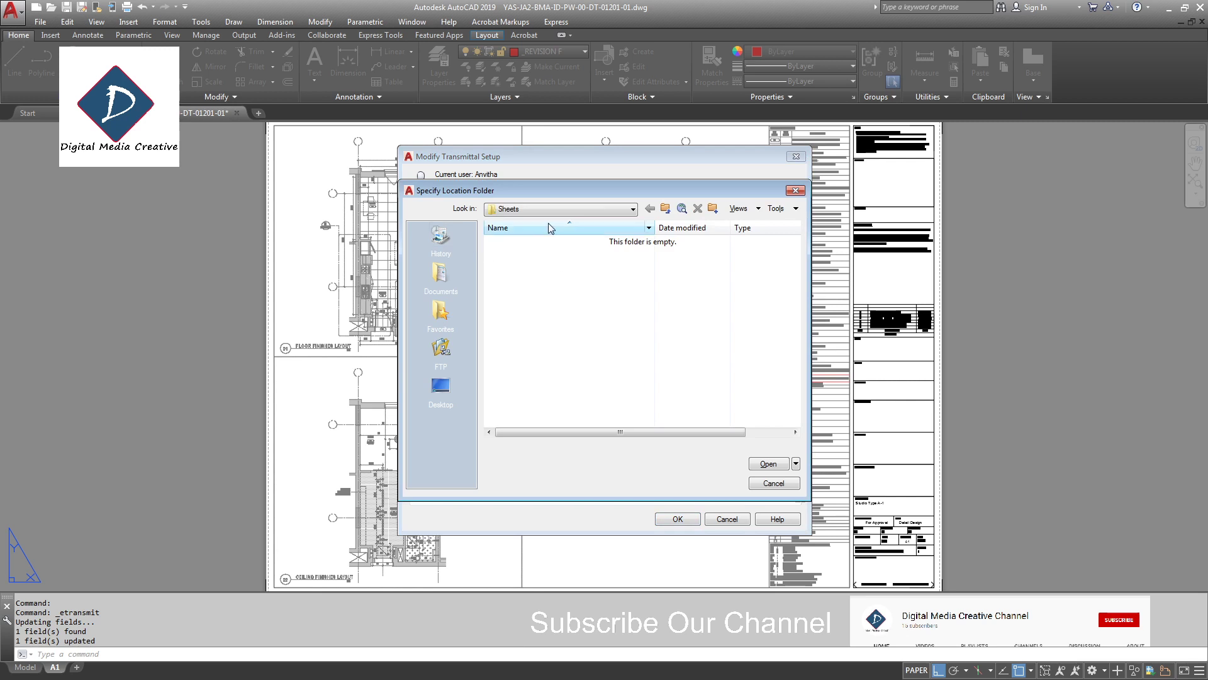
pyautogui.click(536, 204)
pyautogui.click(509, 221)
pyautogui.click(507, 301)
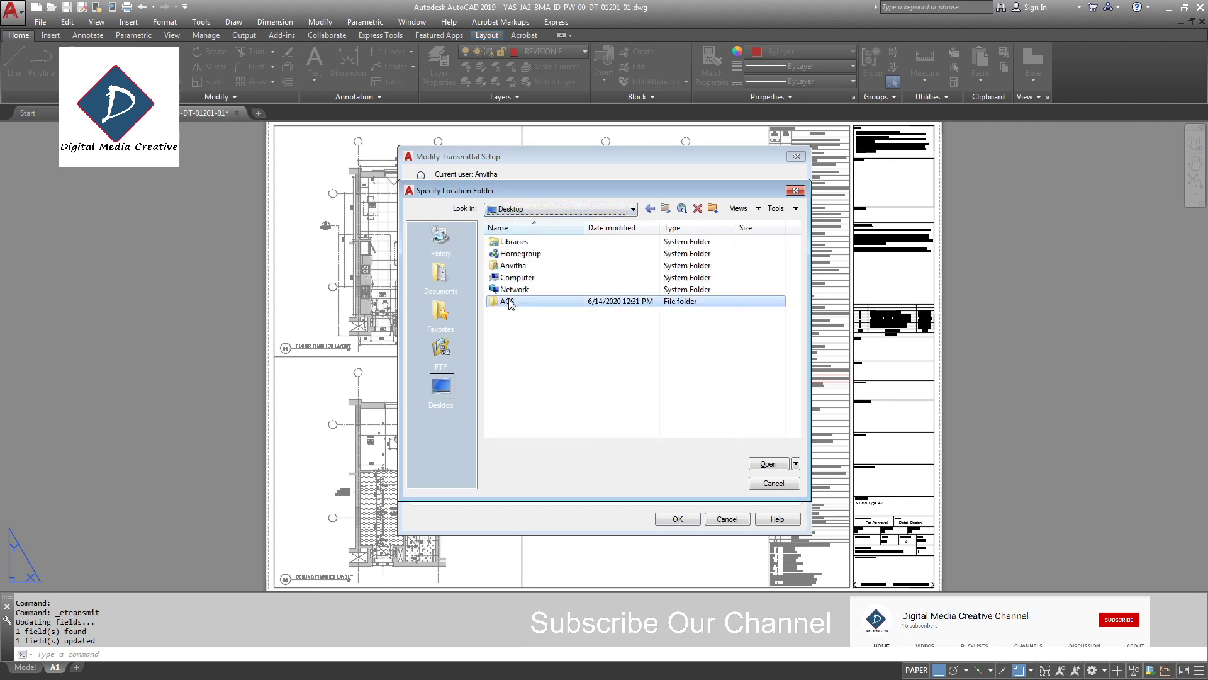
pyautogui.doubleClick(516, 307)
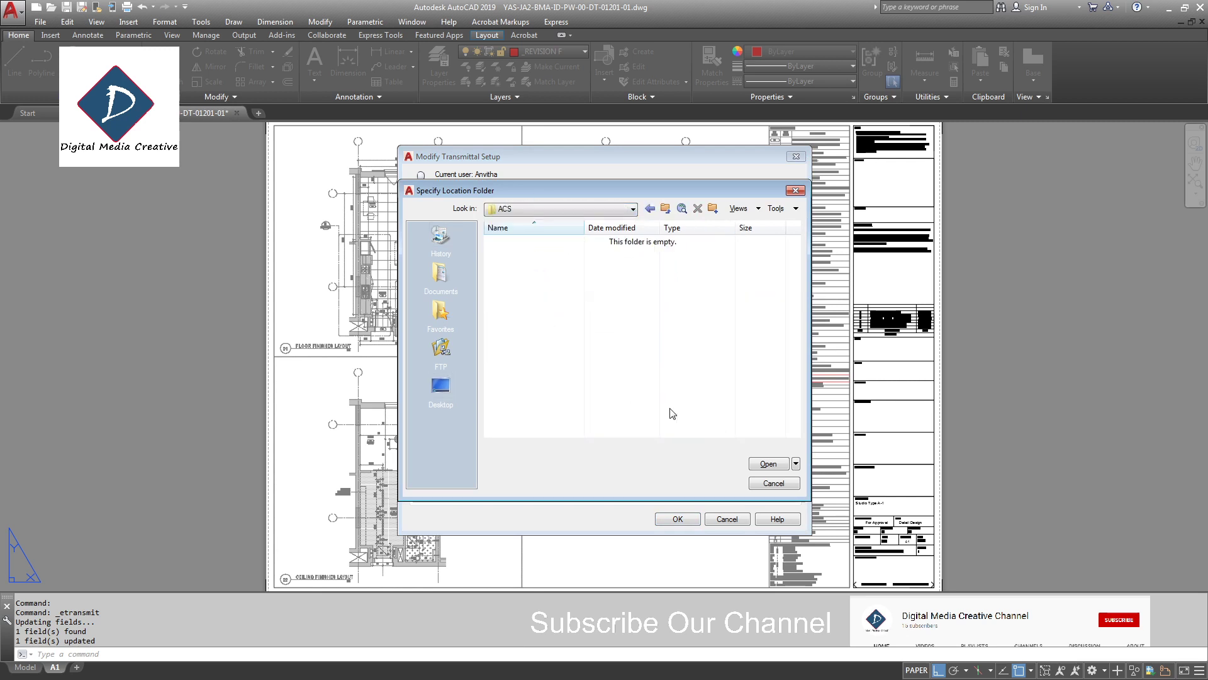
pyautogui.click(769, 464)
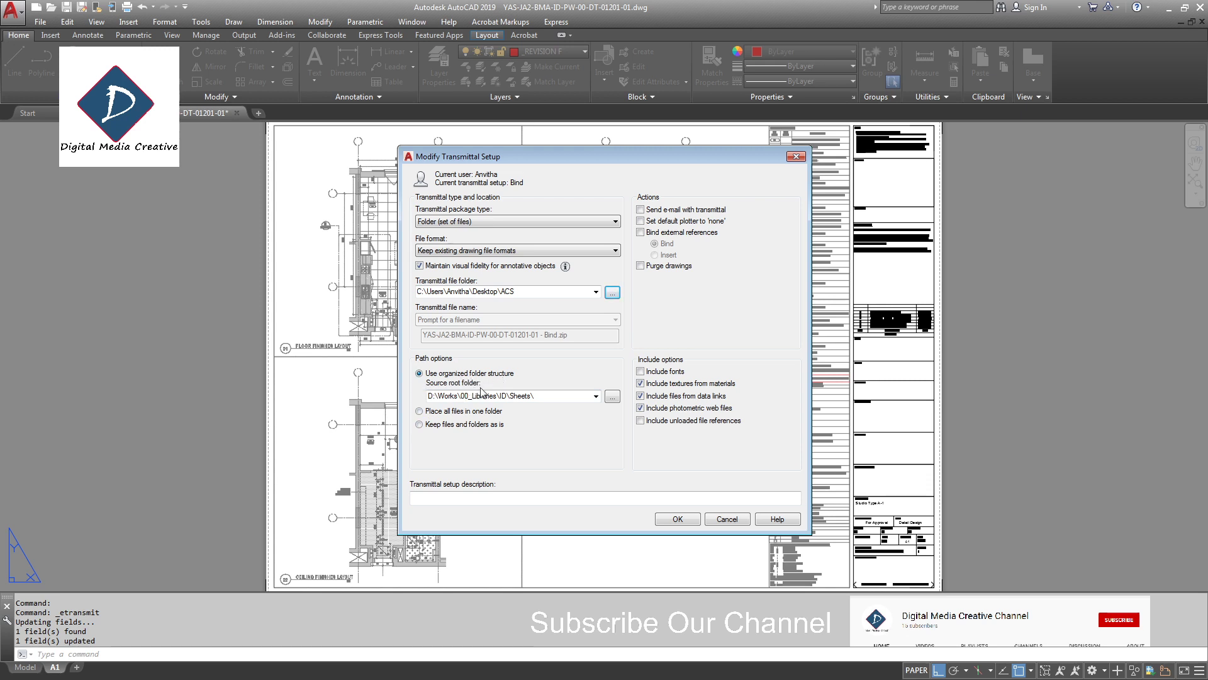
# Choose 'Place all files in one folder' under Path options
pyautogui.moveTo(554, 395); pyautogui.dragTo(428, 395)
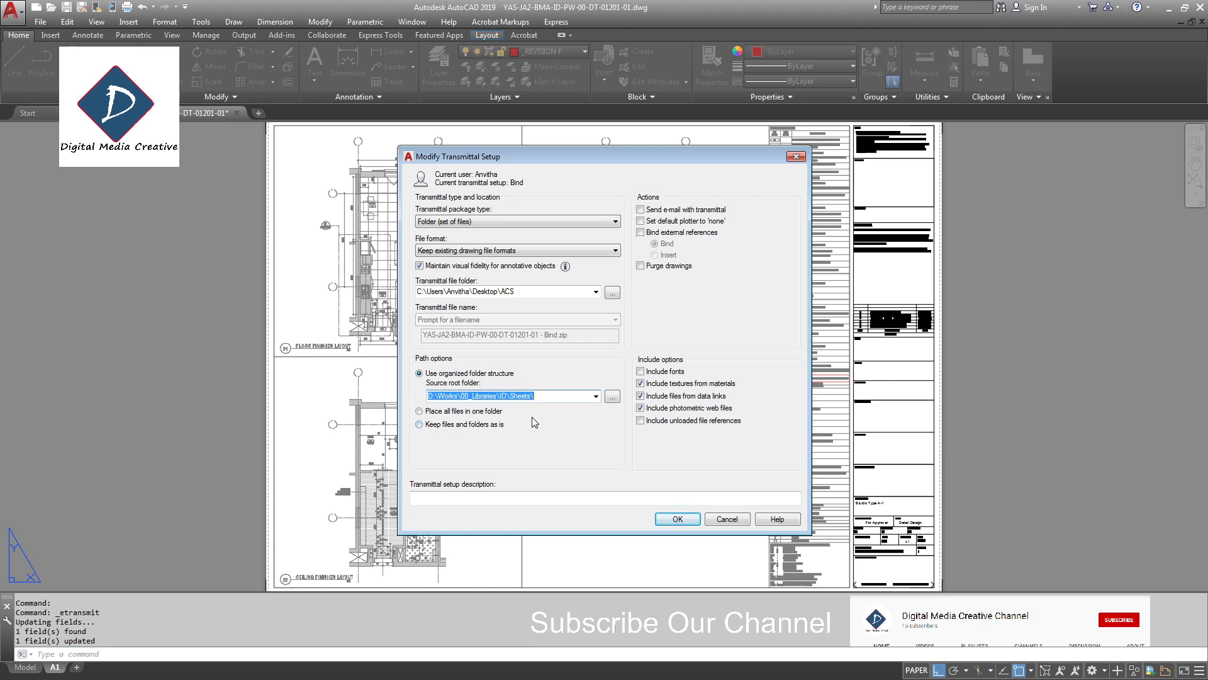
pyautogui.click(418, 412)
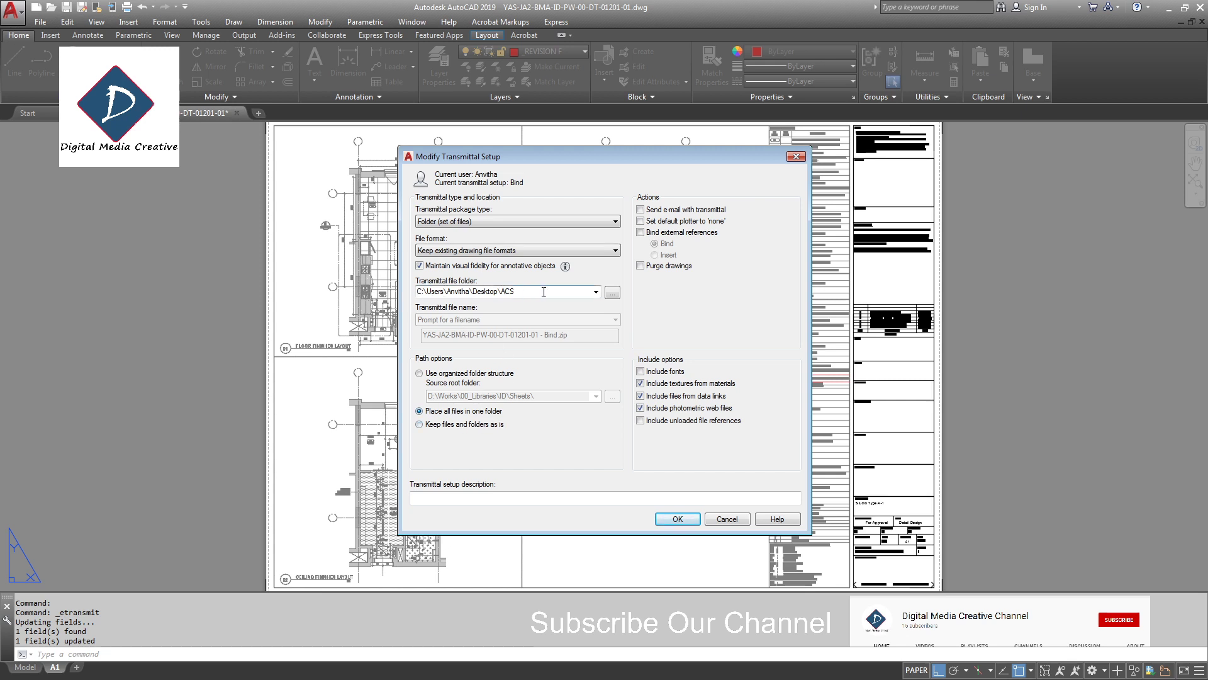
pyautogui.doubleClick(544, 292)
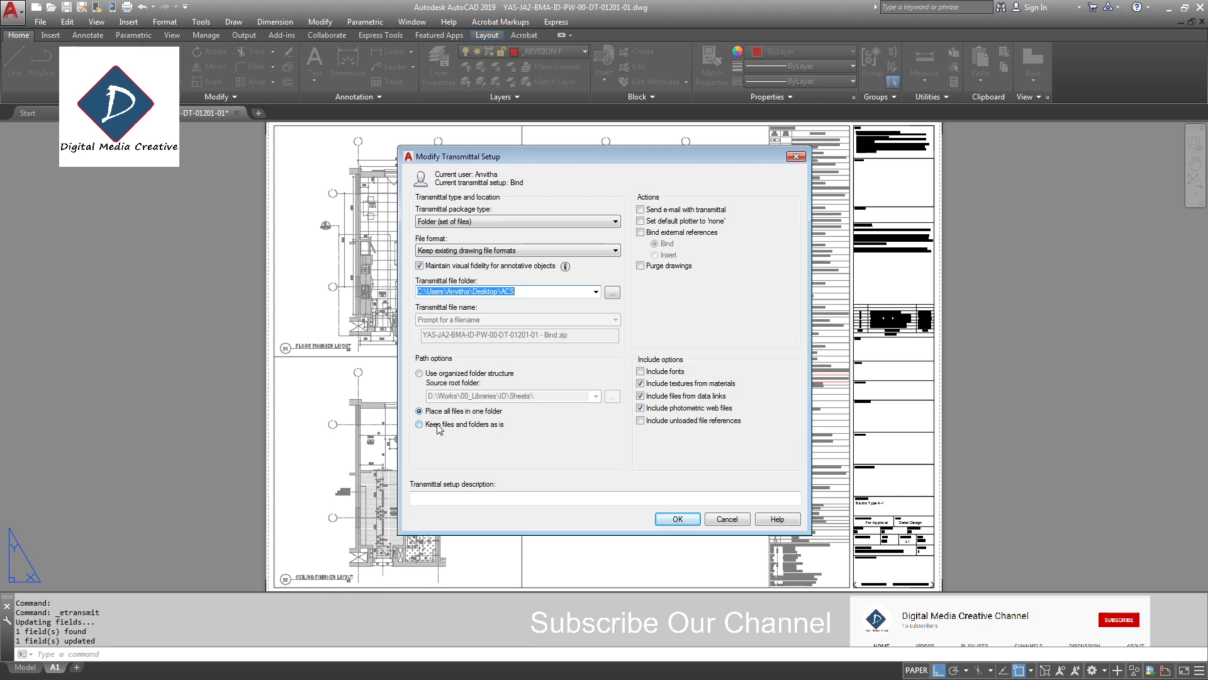
pyautogui.click(427, 425)
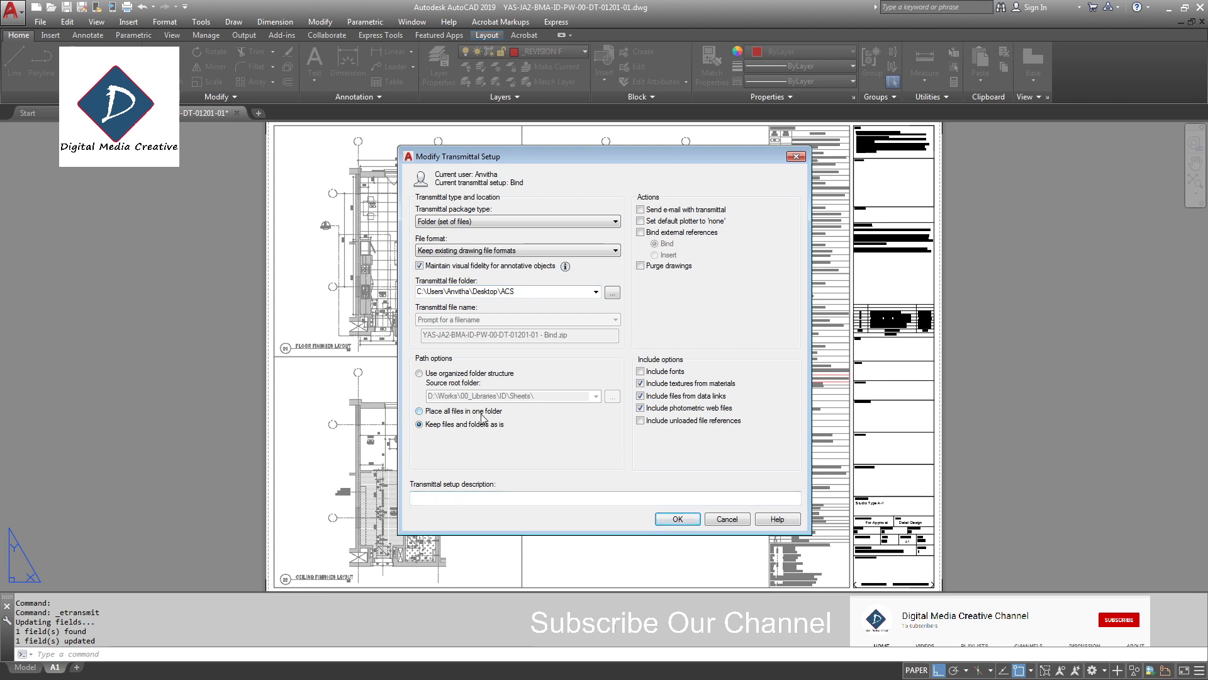
pyautogui.click(419, 412)
# Bind external references with purging left off, save the Bind setup, and return to Create Transmittal
pyautogui.click(641, 232)
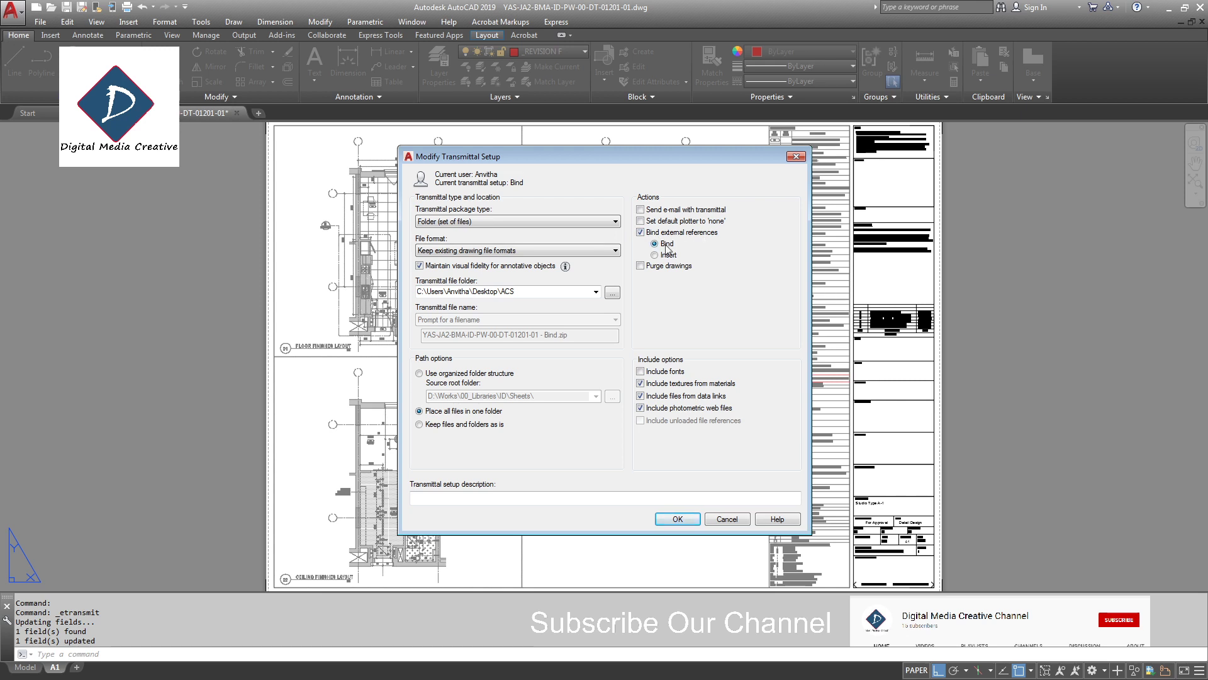
pyautogui.click(641, 267)
pyautogui.click(641, 266)
pyautogui.click(683, 524)
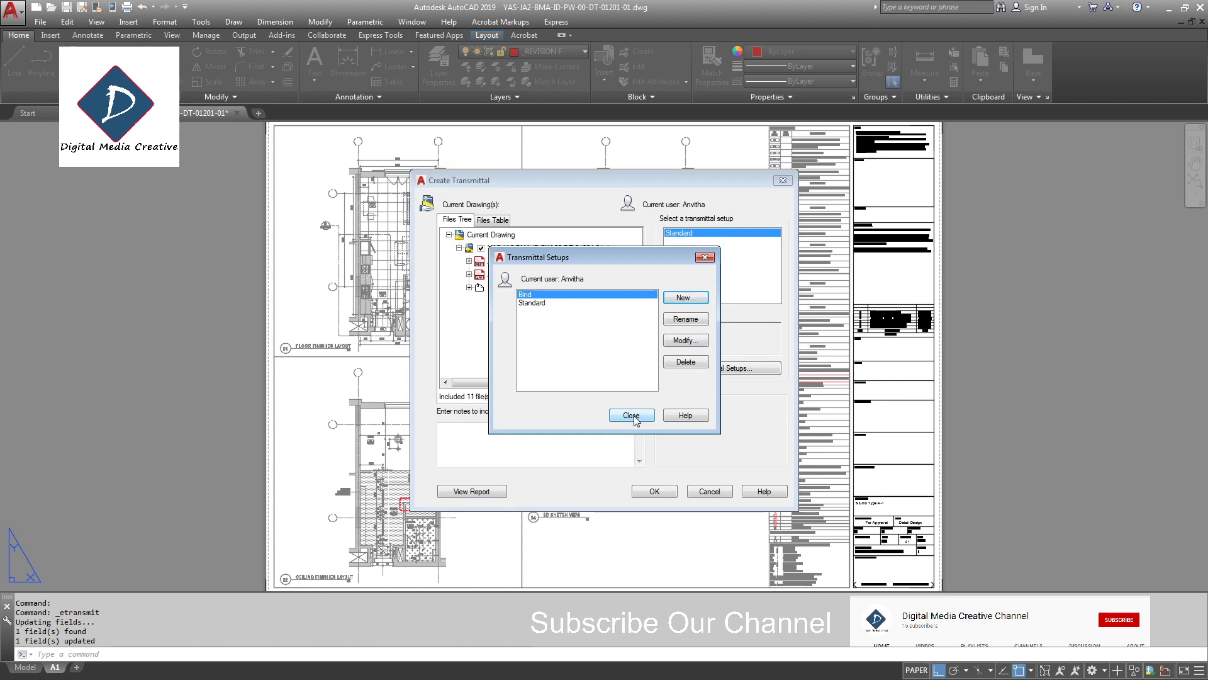
pyautogui.click(633, 417)
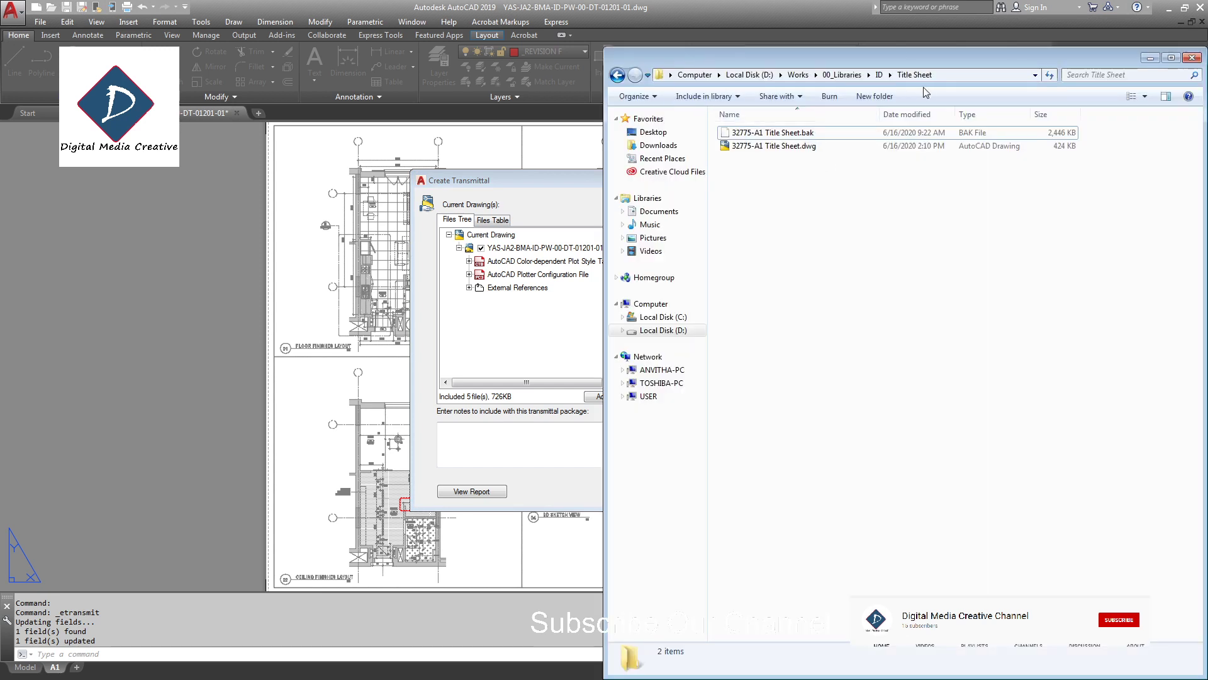
# Browse to Works > 00_Libraries > ID > Sheets and sort the files by Type
pyautogui.click(798, 75)
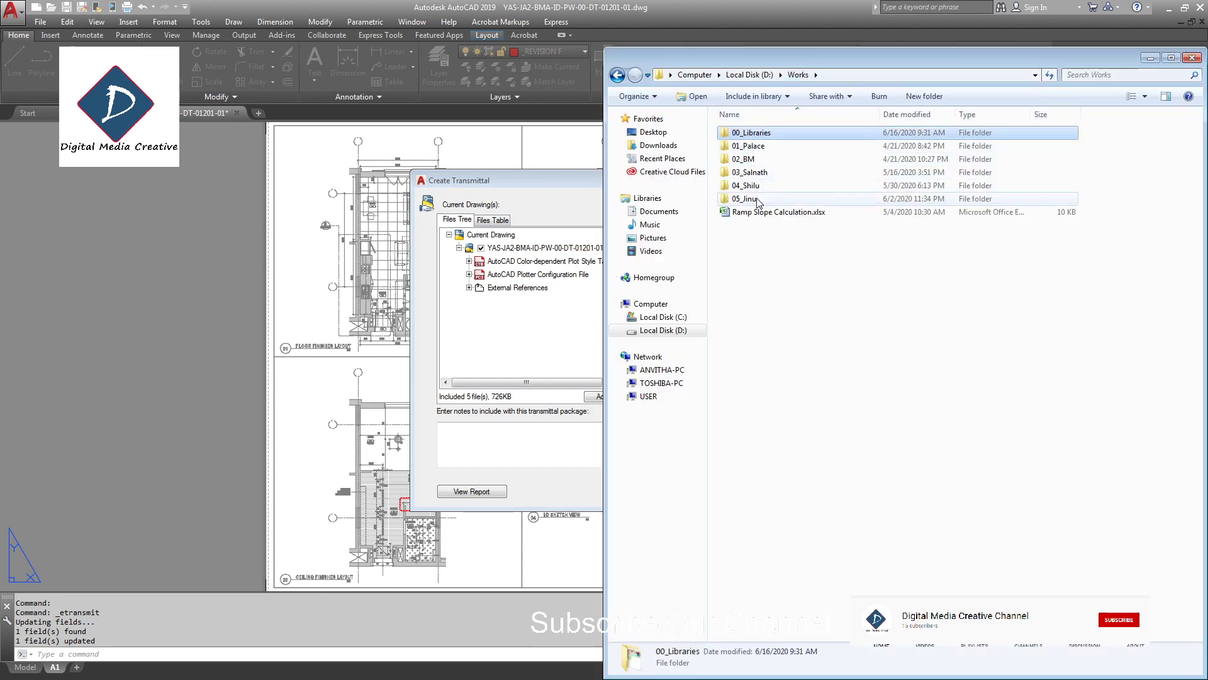
pyautogui.doubleClick(760, 141)
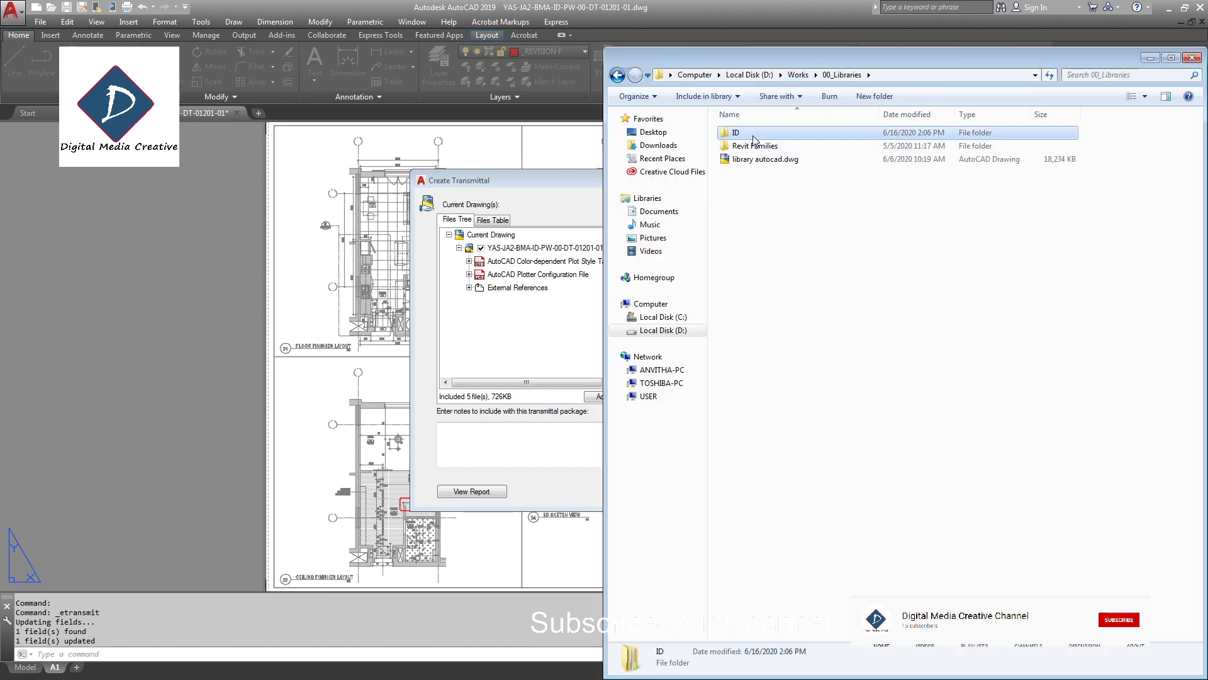
pyautogui.doubleClick(752, 132)
pyautogui.doubleClick(749, 173)
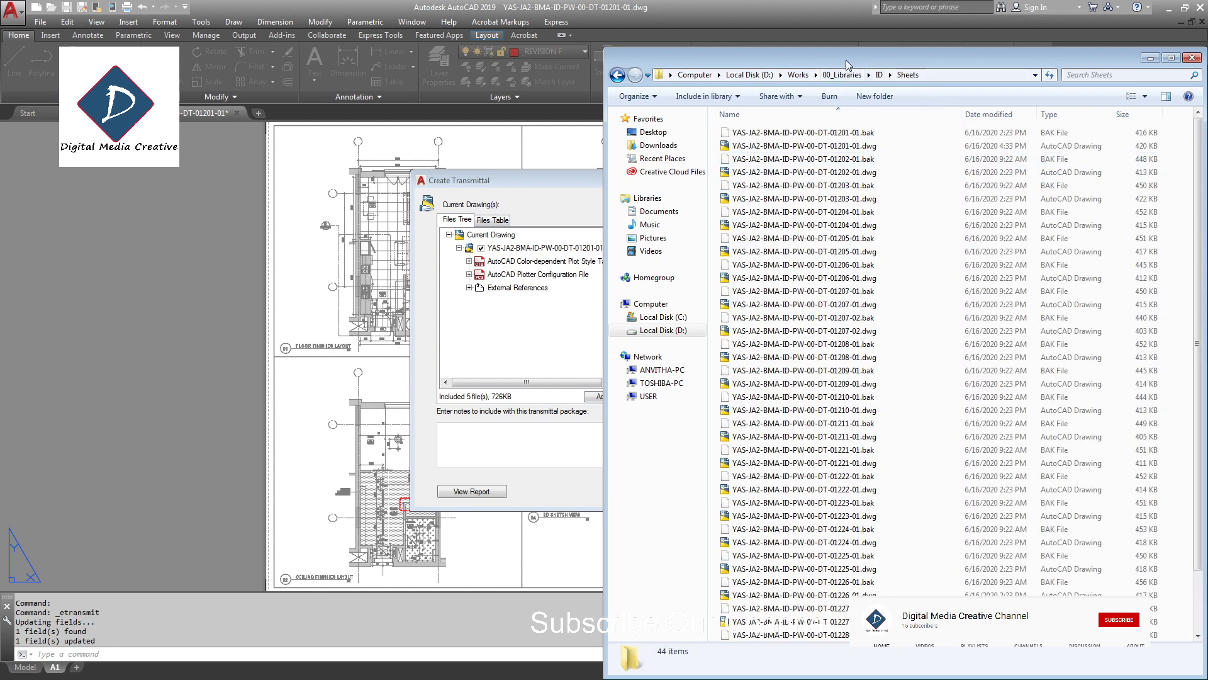
pyautogui.click(1084, 118)
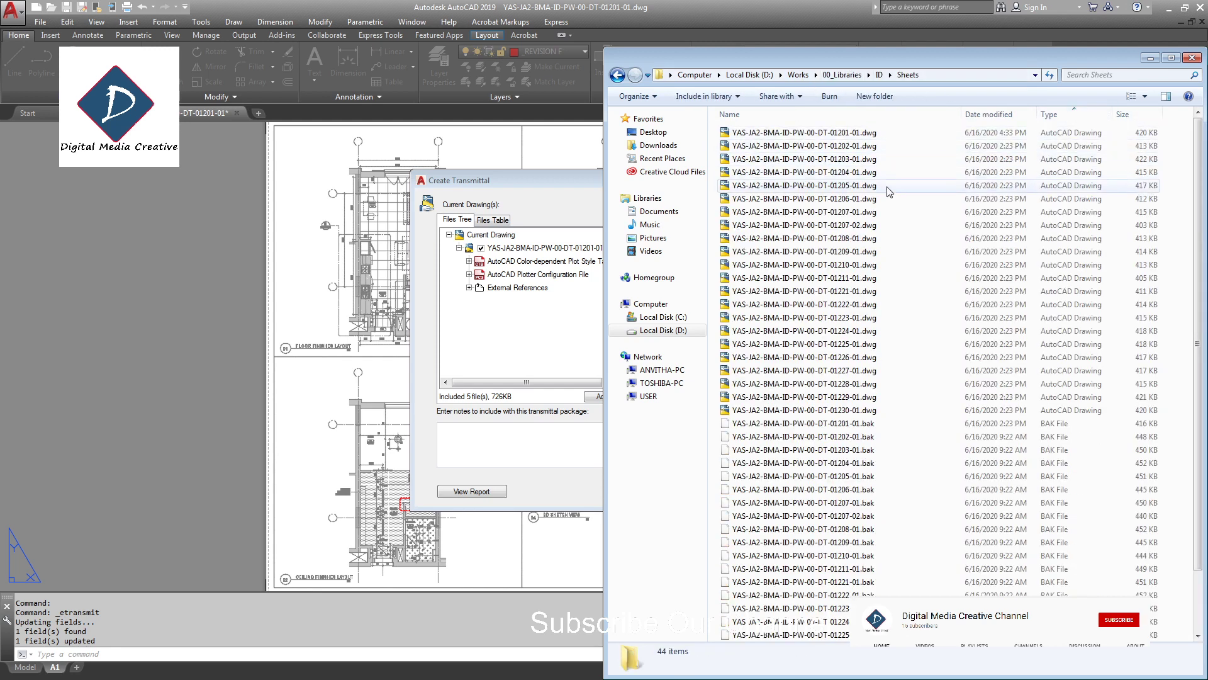
# Drag sheet drawings 01202-01 through 01205 into the transmittal Files Tree
pyautogui.click(859, 146)
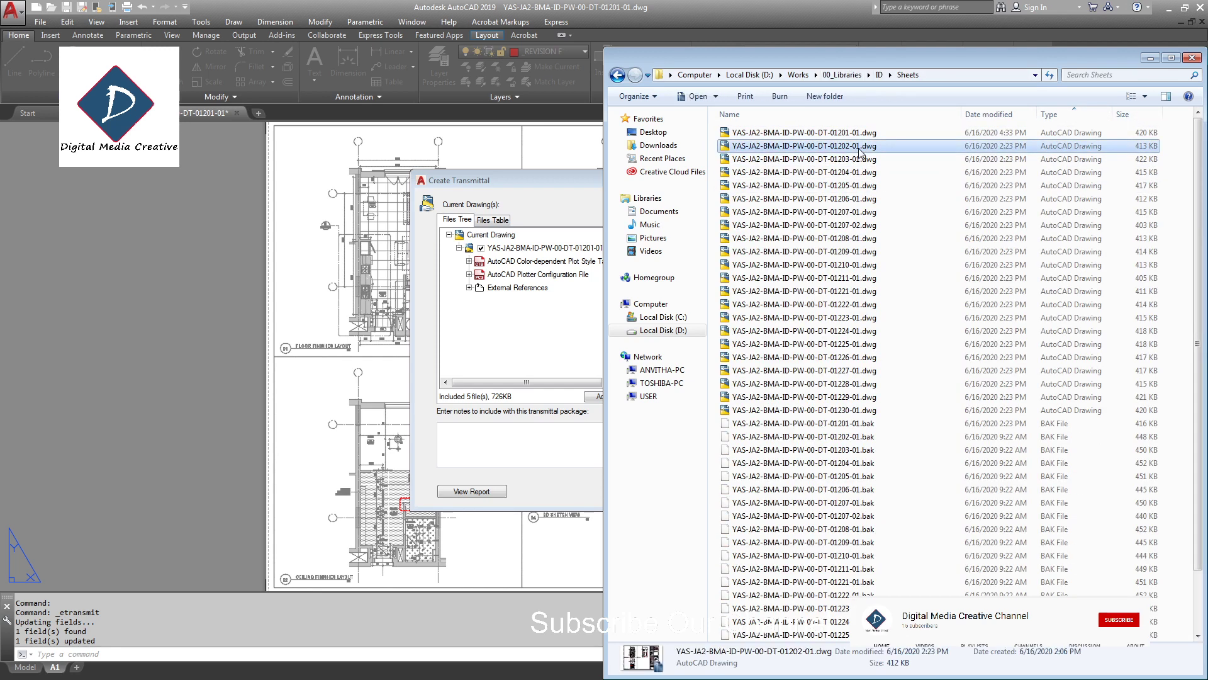
pyautogui.keyDown('shift'); pyautogui.click(856, 187); pyautogui.keyUp('shift')
pyautogui.moveTo(901, 60); pyautogui.dragTo(1017, 62)
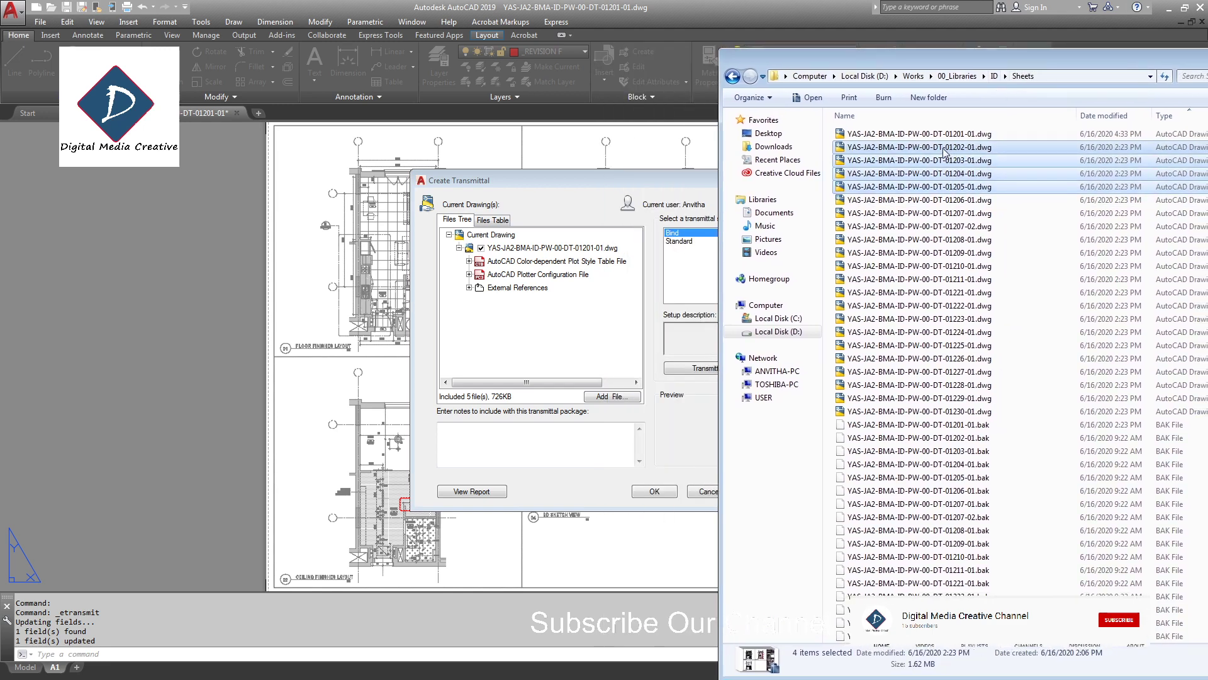
pyautogui.moveTo(948, 151); pyautogui.dragTo(538, 324)
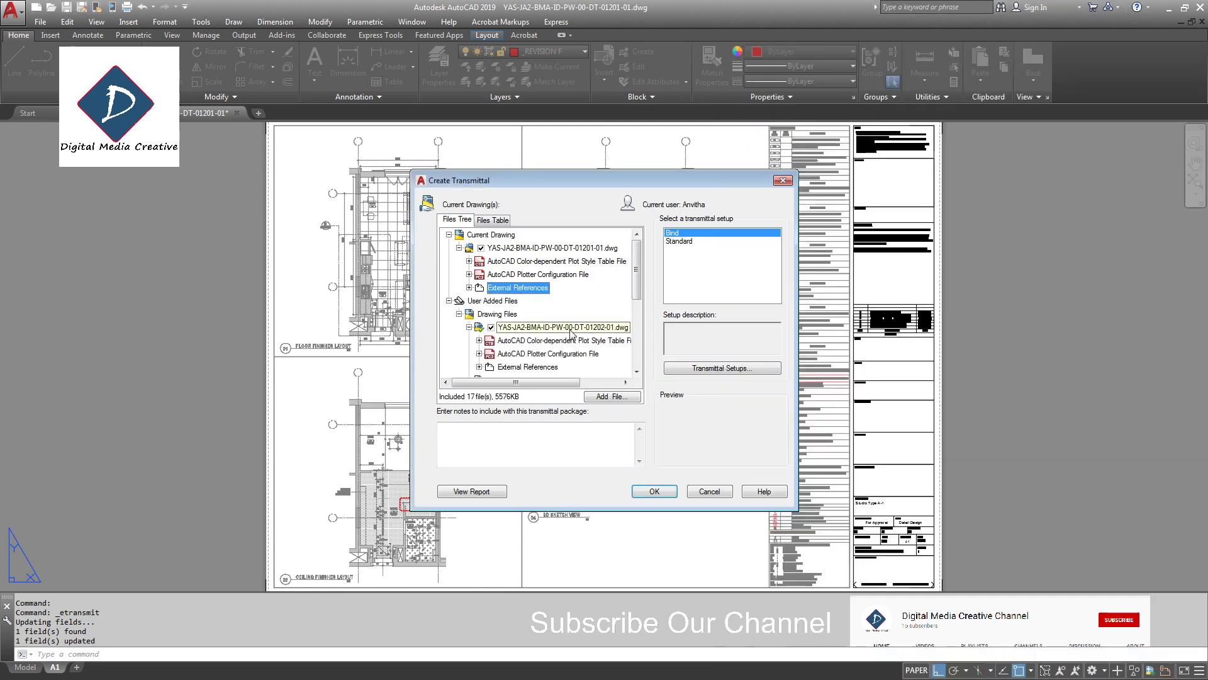
# Review the 17-file Files Tree and build the package into Desktop\ACS
pyautogui.scroll(-1, 585, 324)
pyautogui.scroll(-2, 567, 289)
pyautogui.scroll(-1, 551, 261)
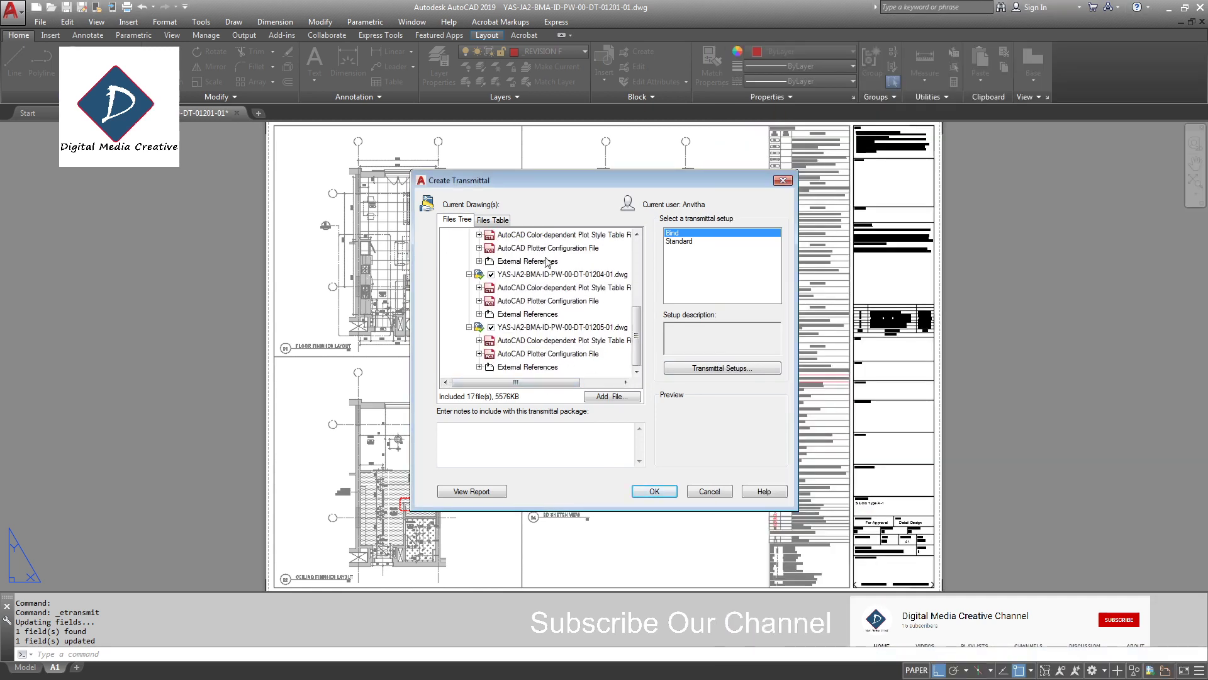
pyautogui.scroll(2, 546, 255)
pyautogui.scroll(2, 546, 255)
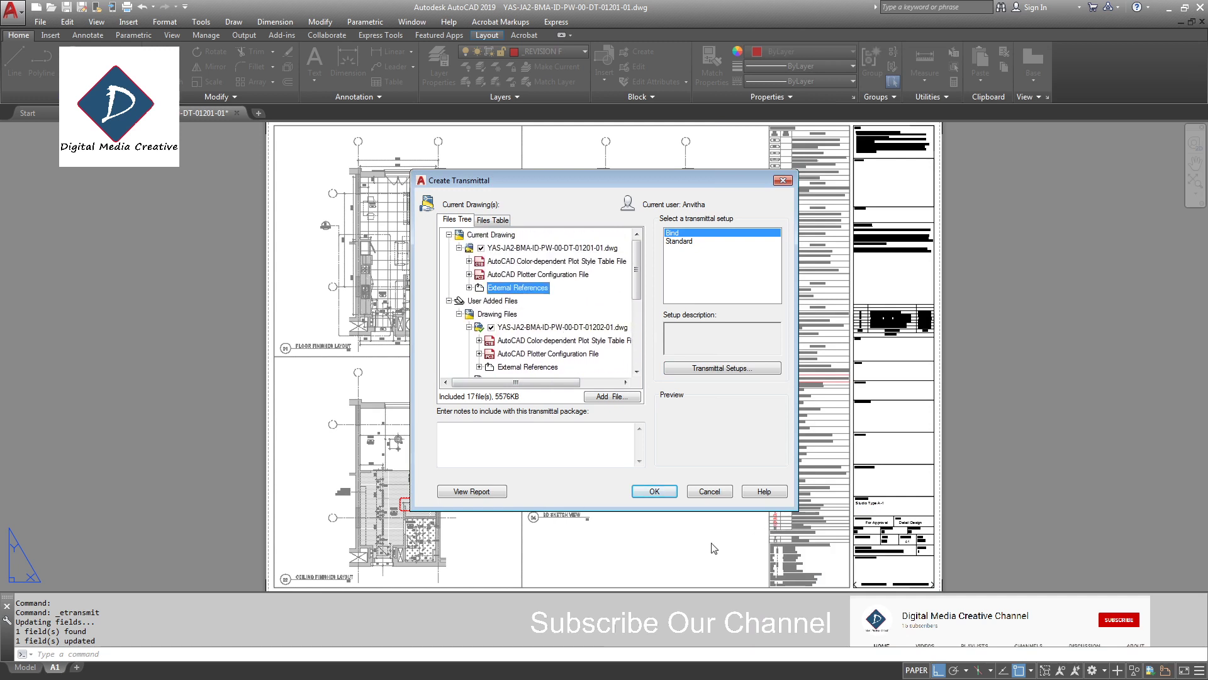
pyautogui.click(669, 495)
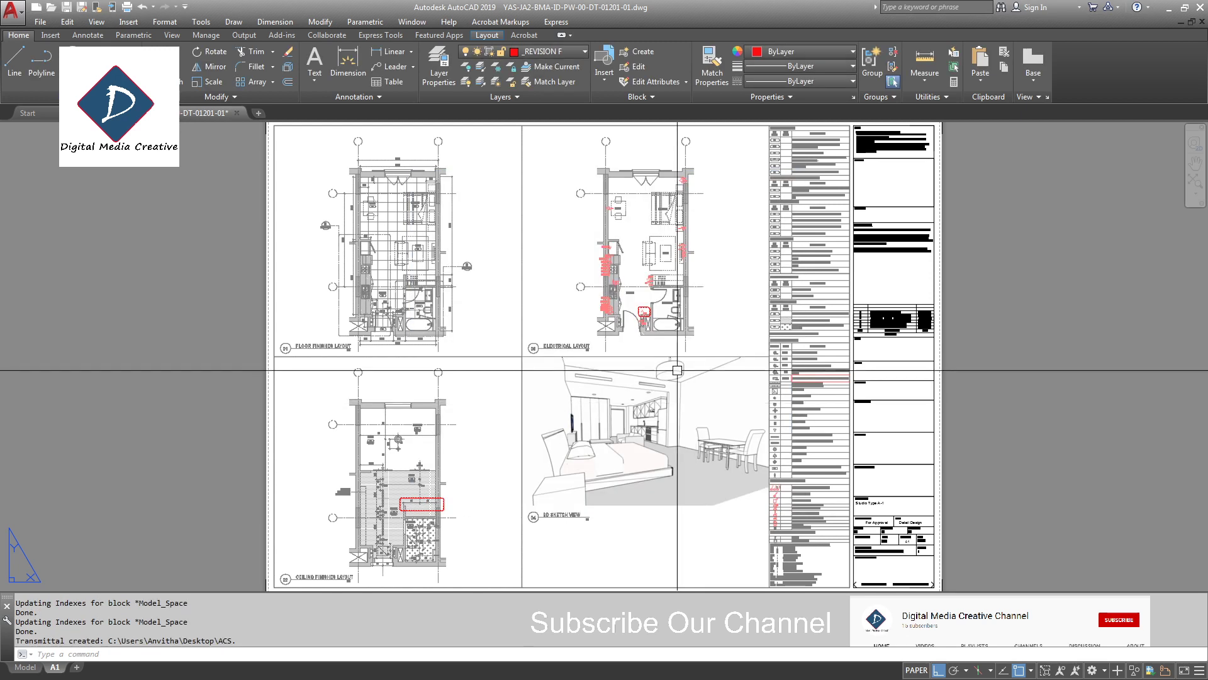
# Close the drawing and show the Desktop\ACS folder contents in List view
pyautogui.click(236, 113)
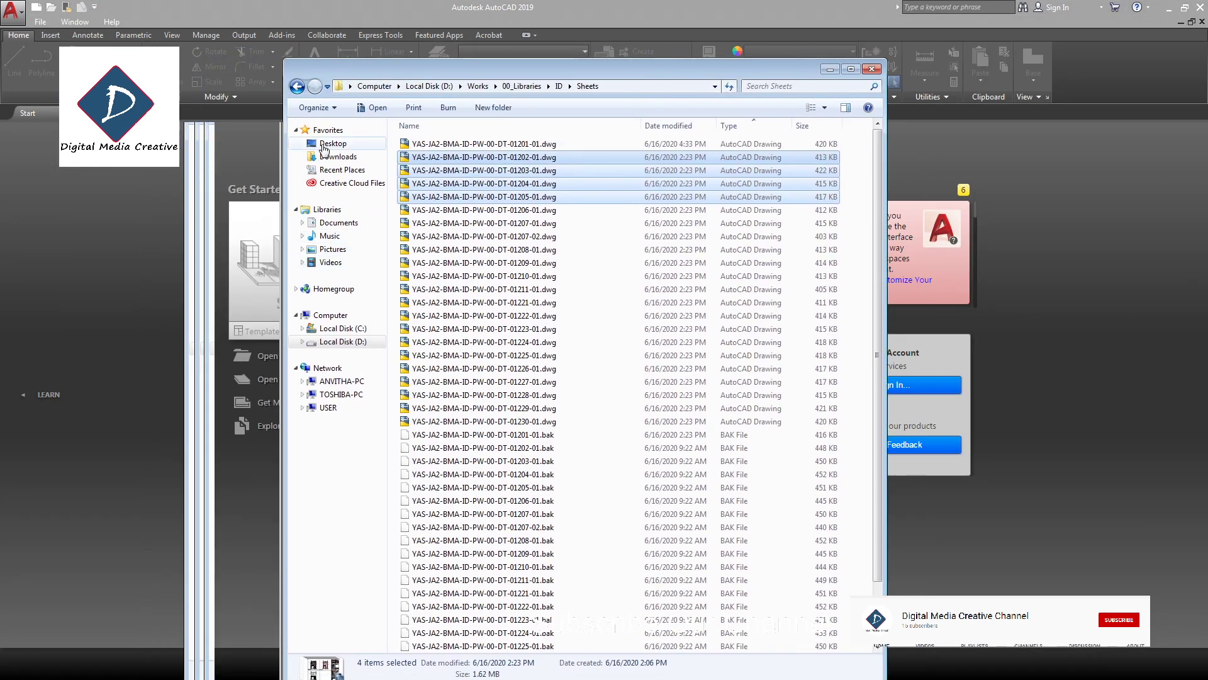
pyautogui.click(323, 144)
pyautogui.doubleClick(435, 308)
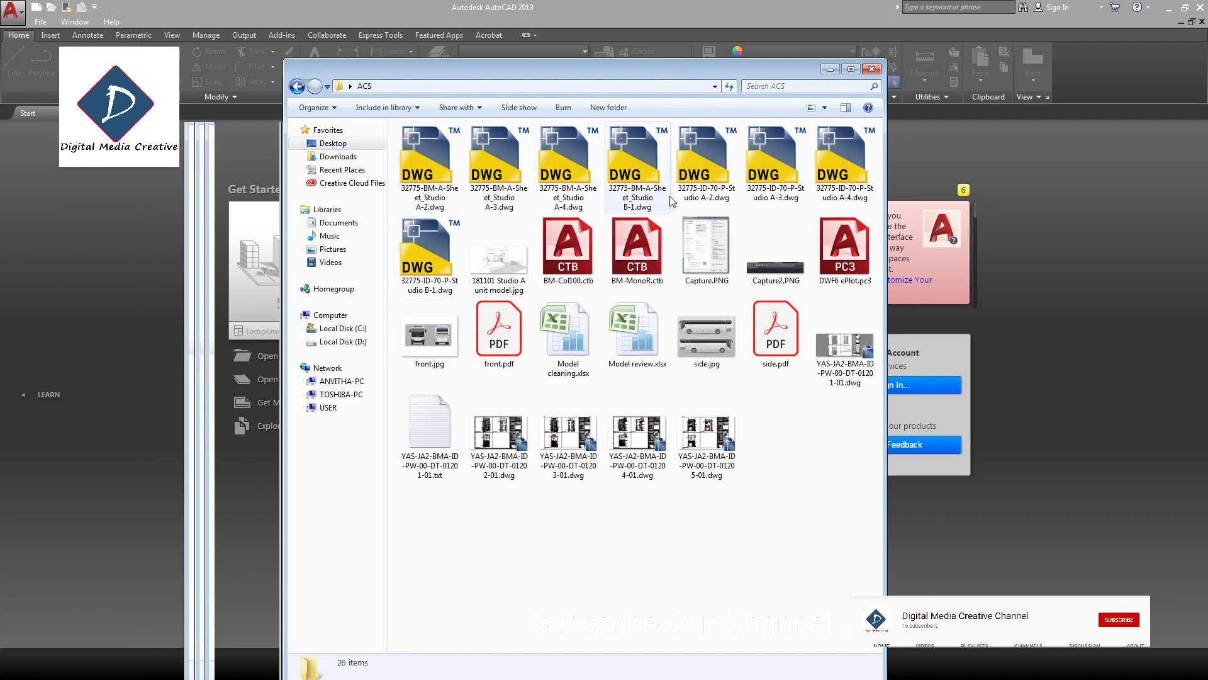
pyautogui.click(845, 108)
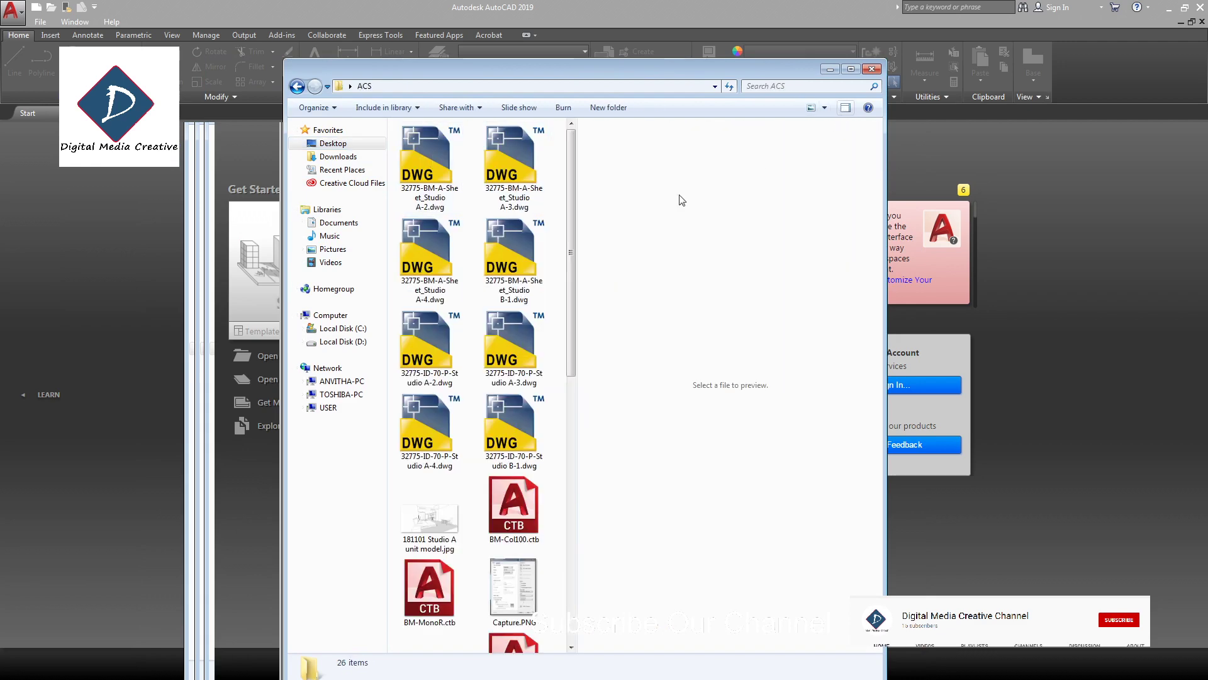
pyautogui.click(810, 108)
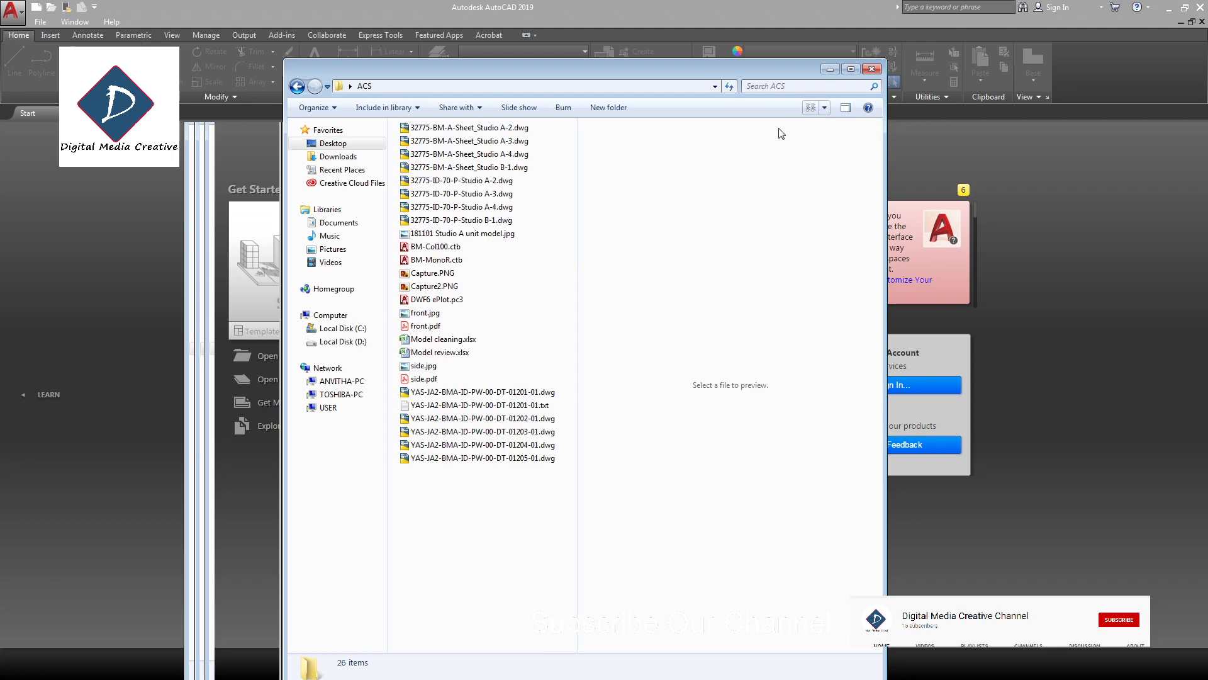
# Open the transmitted YAS-JA2-BMA-ID-PW-00-DT-01201-01.dwg from the ACS folder
pyautogui.click(472, 393)
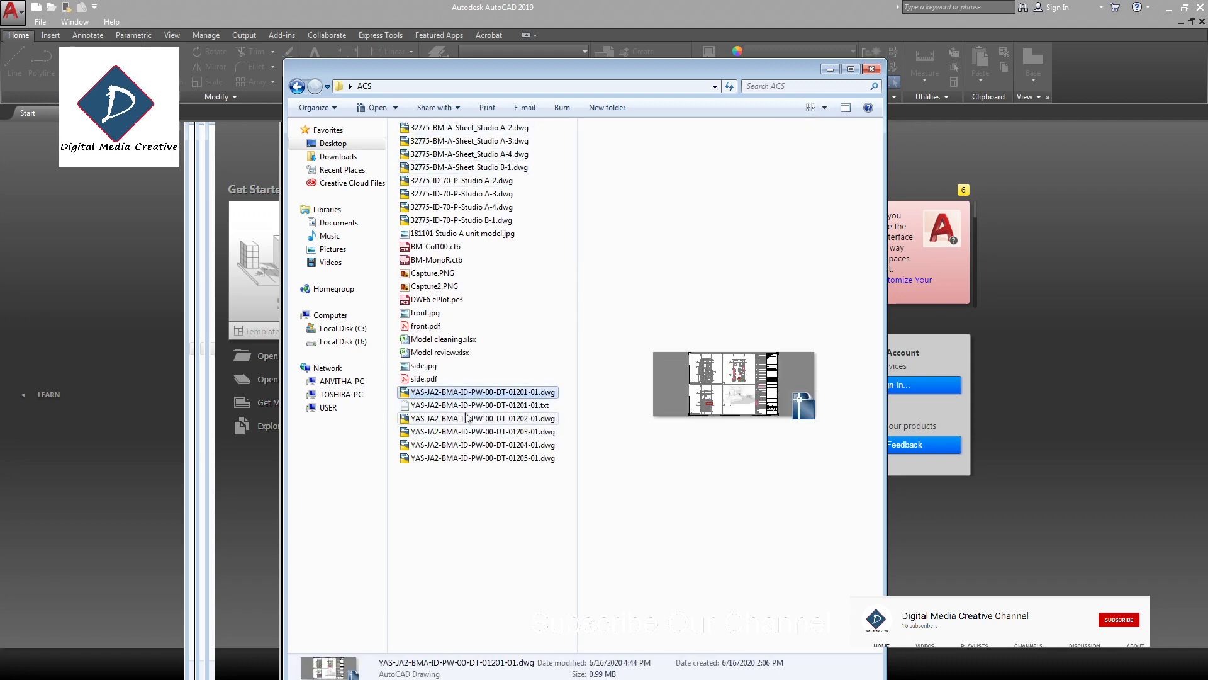
pyautogui.click(491, 493)
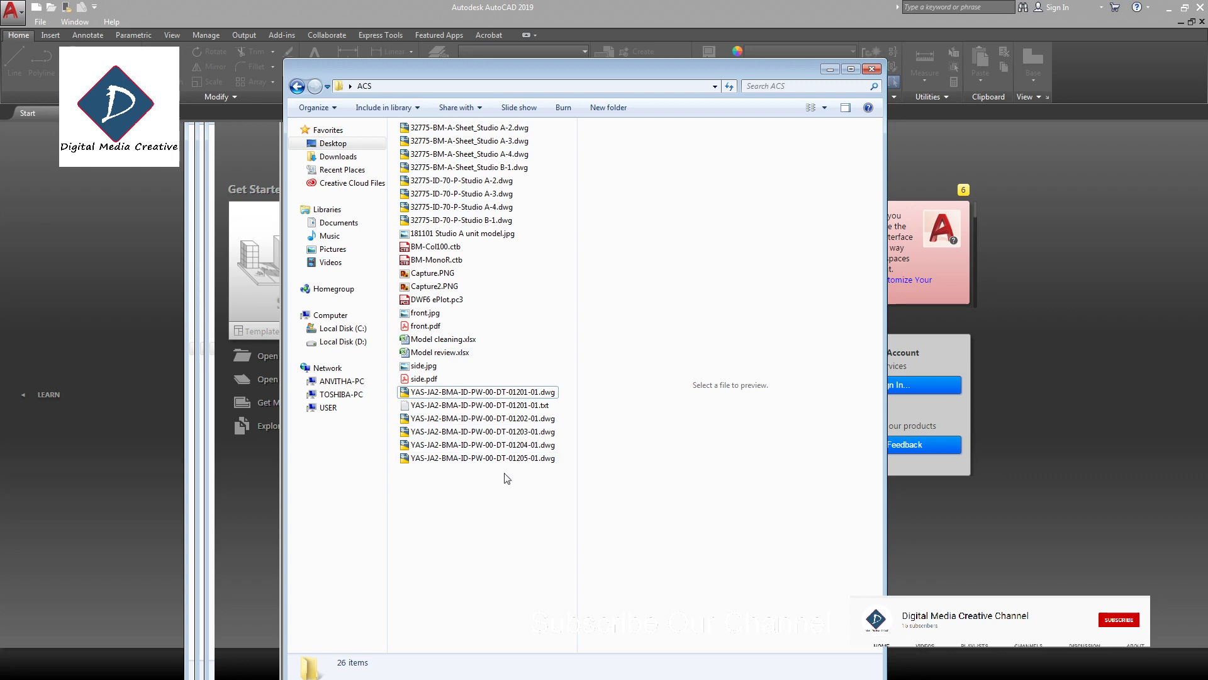
pyautogui.click(495, 395)
pyautogui.doubleClick(478, 392)
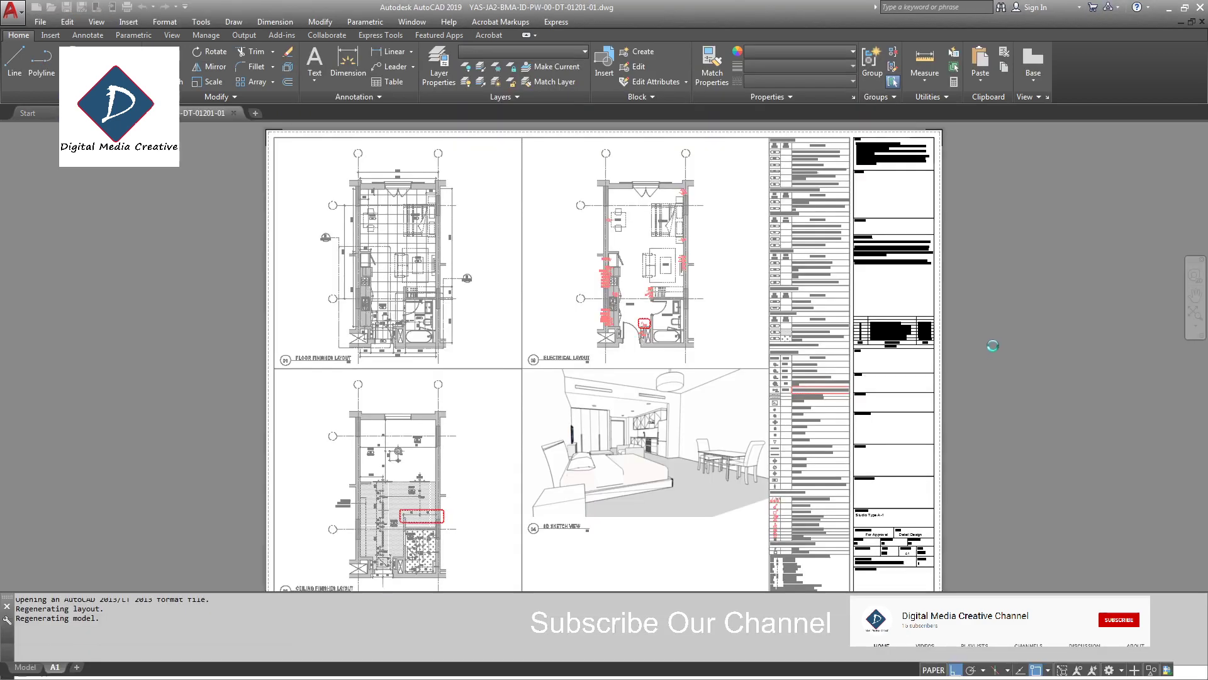
# Check the sheet's External References with XR, showing only the Studio A unit model
pyautogui.write('xr')
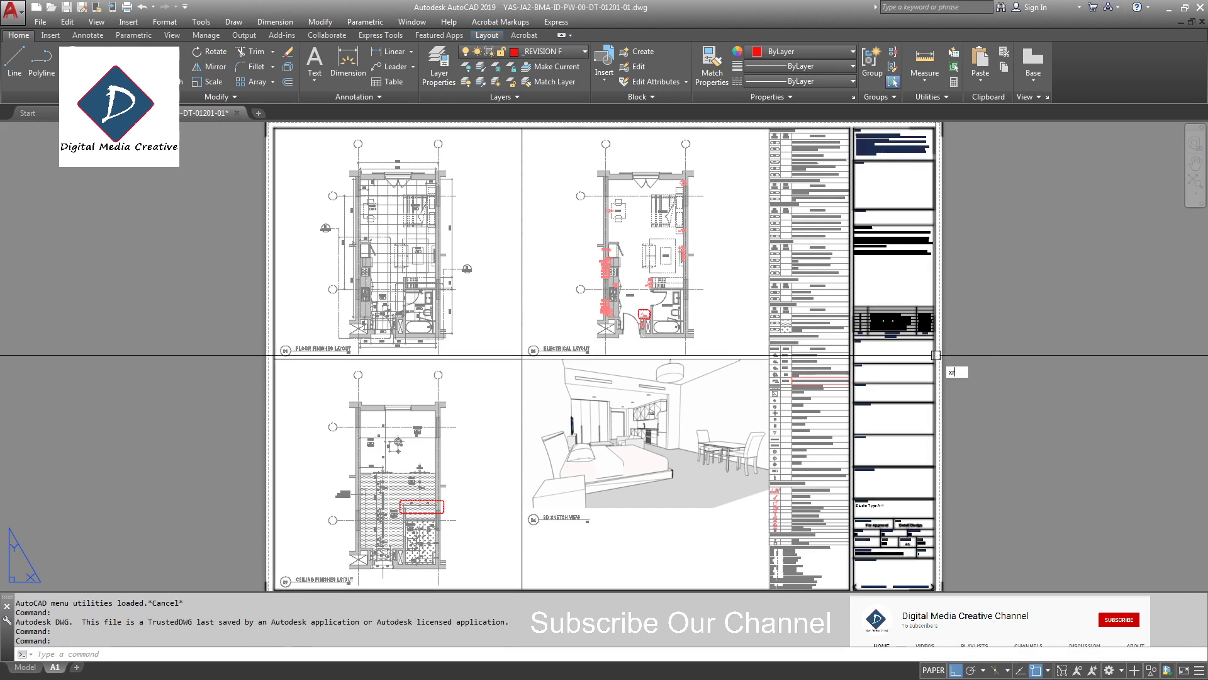
pyautogui.press('Return')
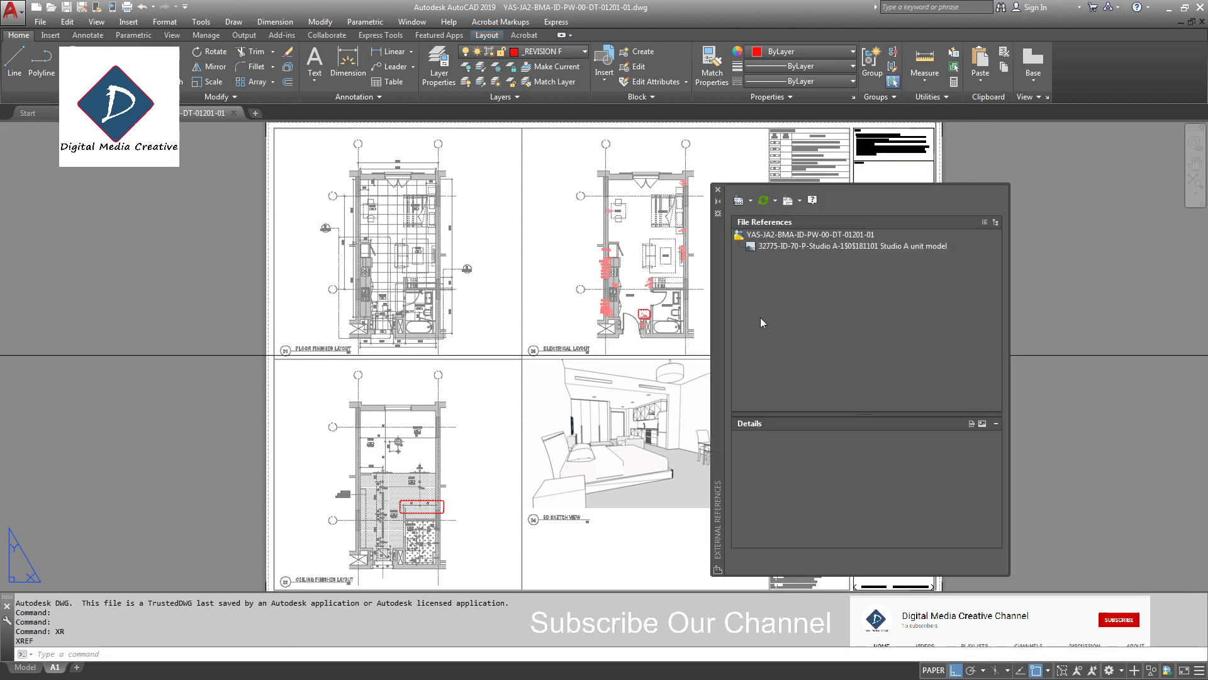
pyautogui.click(718, 190)
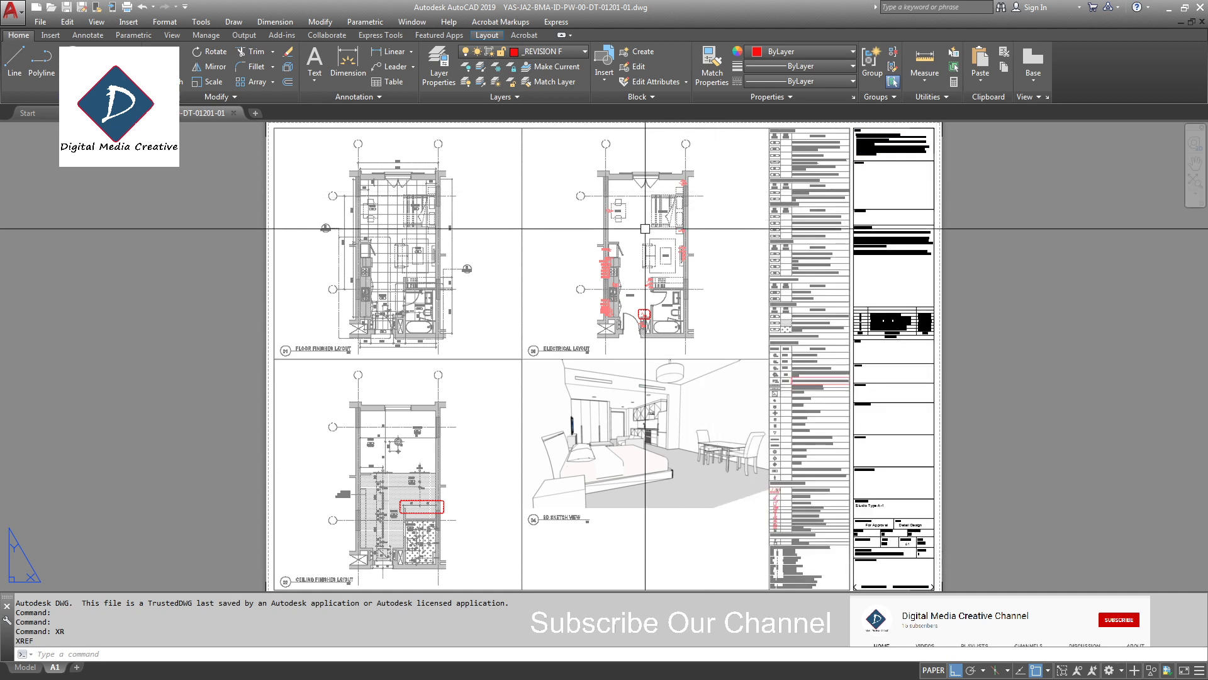
pyautogui.click(237, 114)
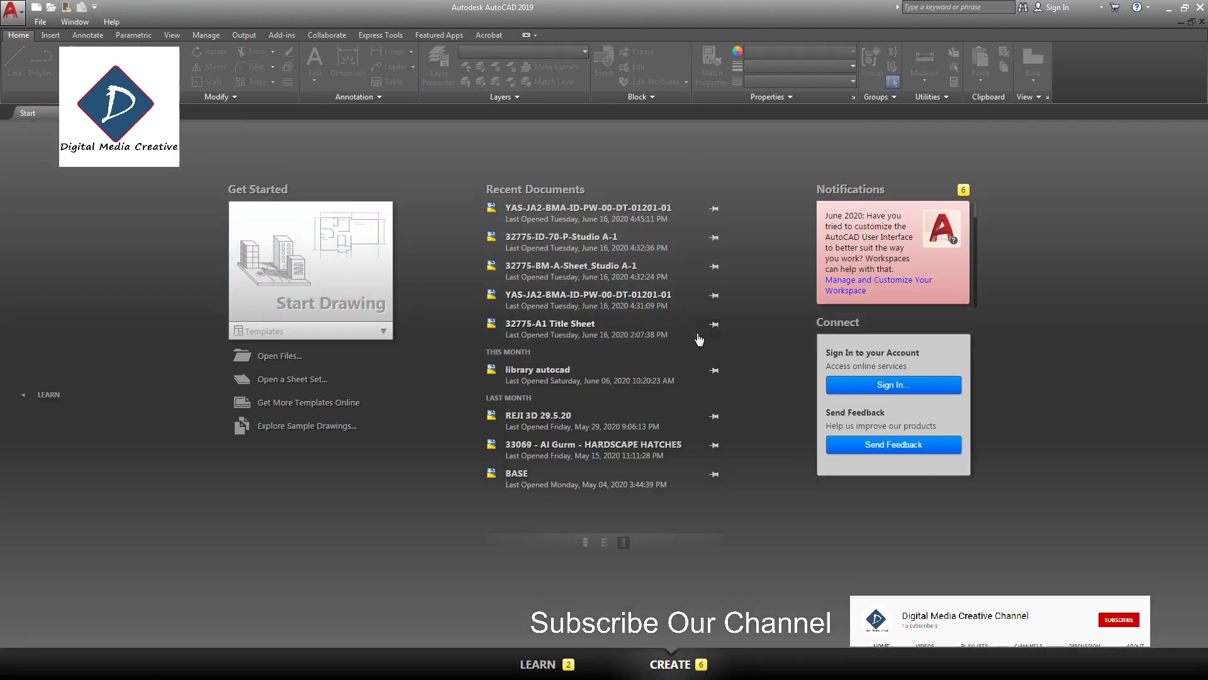